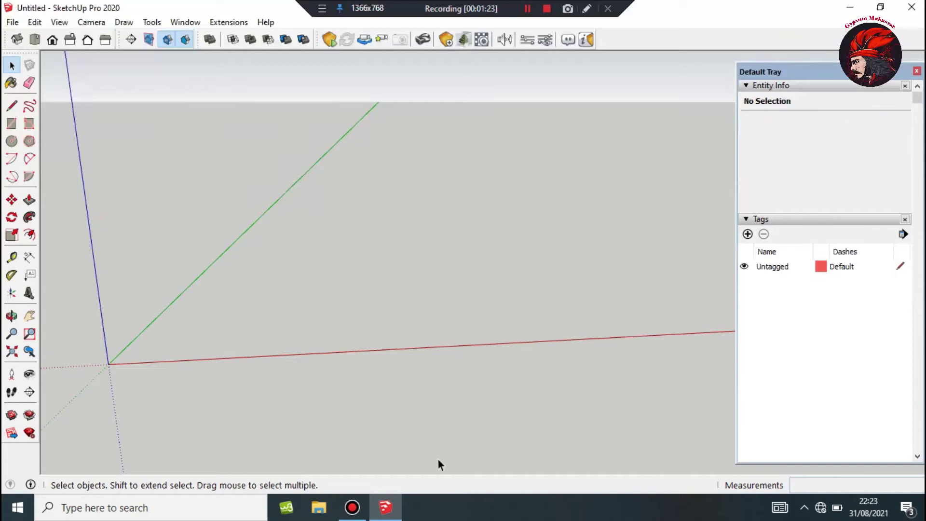
- Draw a flat rectangle near the origin
{"action": "key", "text": "r"}
{"action": "left_click", "coordinate": [220, 355]}
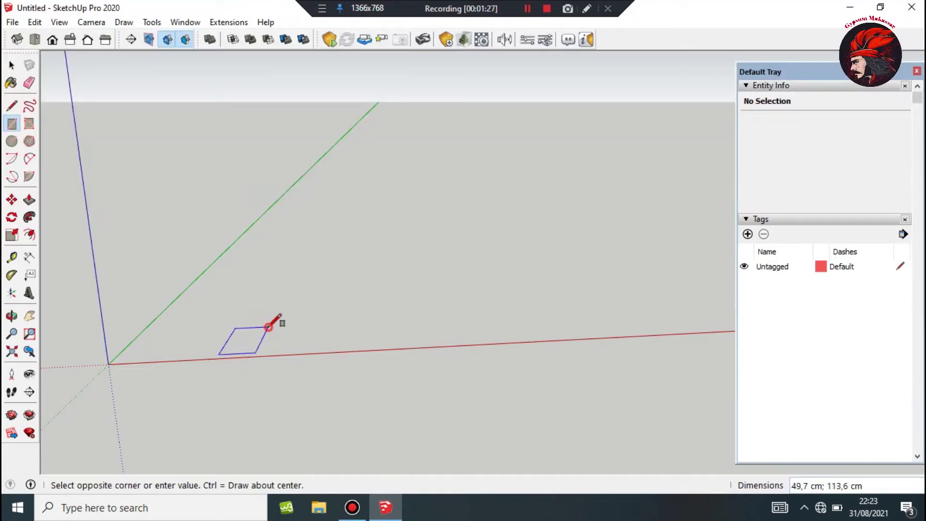
{"action": "left_click", "coordinate": [269, 327]}
{"action": "key", "text": "space"}
- Copy the rectangle along the red axis and divide it into four evenly spaced copies (/3)
{"action": "double_click", "coordinate": [257, 351]}
{"action": "key", "text": "m"}
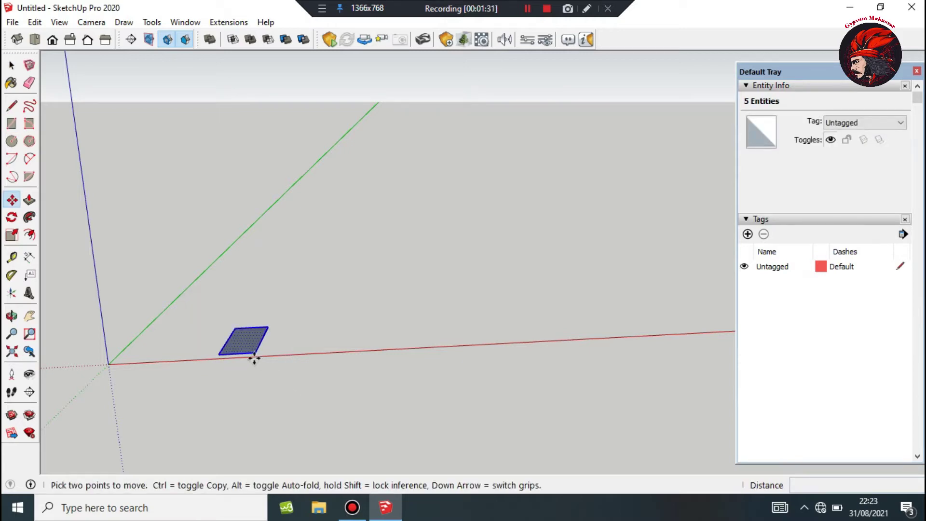
{"action": "left_click", "coordinate": [255, 353]}
{"action": "key", "text": "ctrl"}
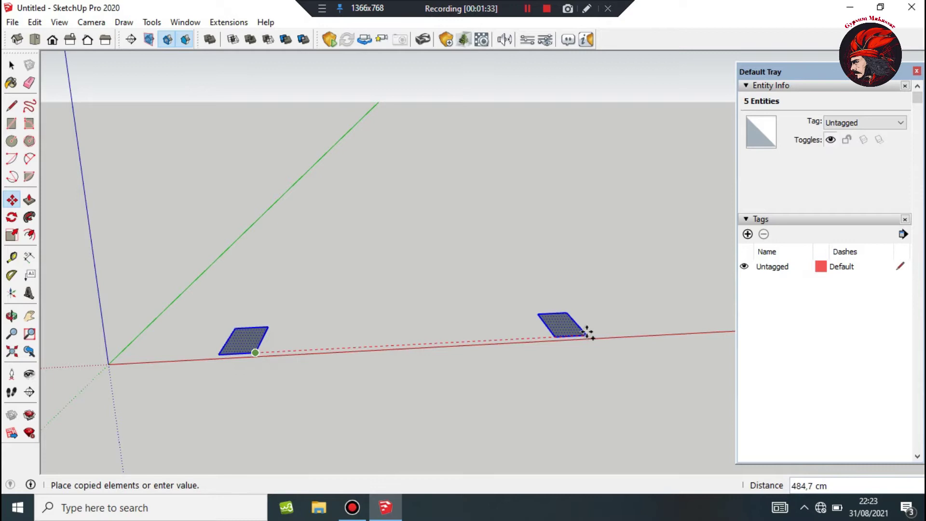
{"action": "left_click", "coordinate": [609, 332]}
{"action": "type", "text": "/3"}
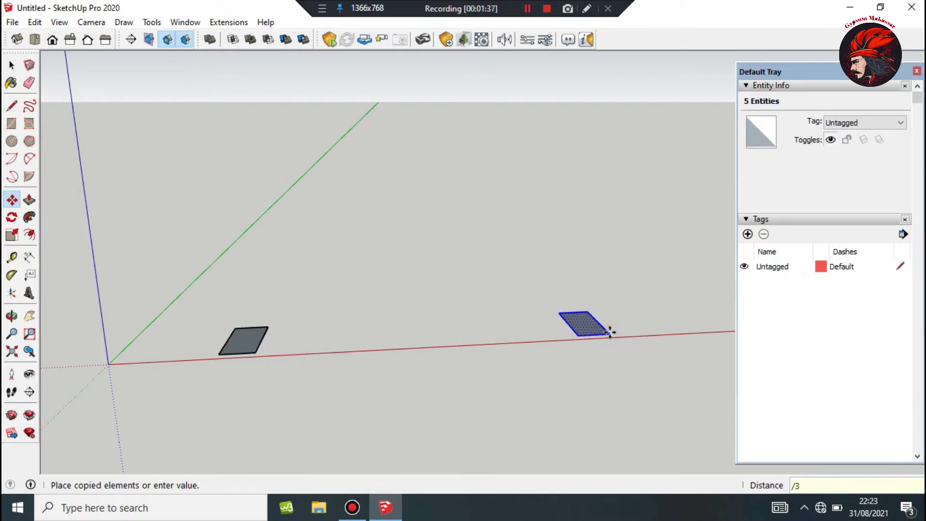
{"action": "key", "text": "Return"}
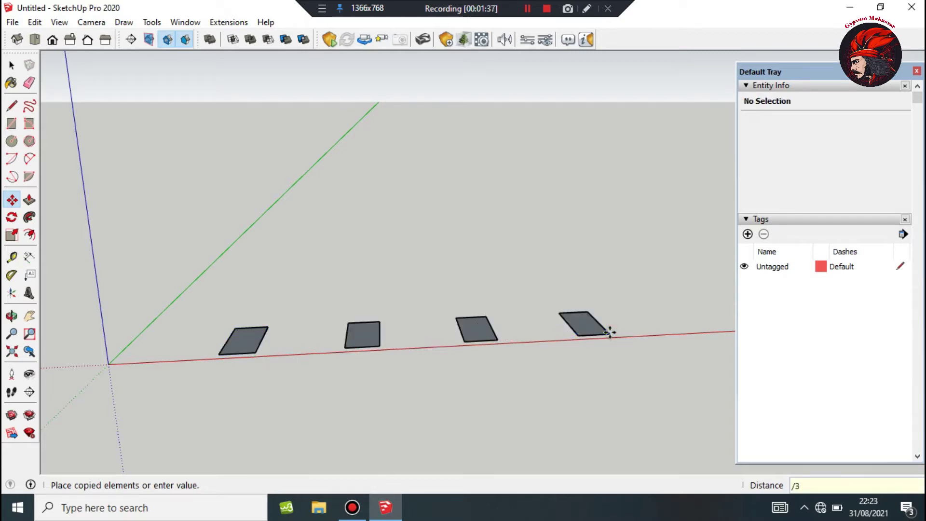
{"action": "key", "text": "space"}
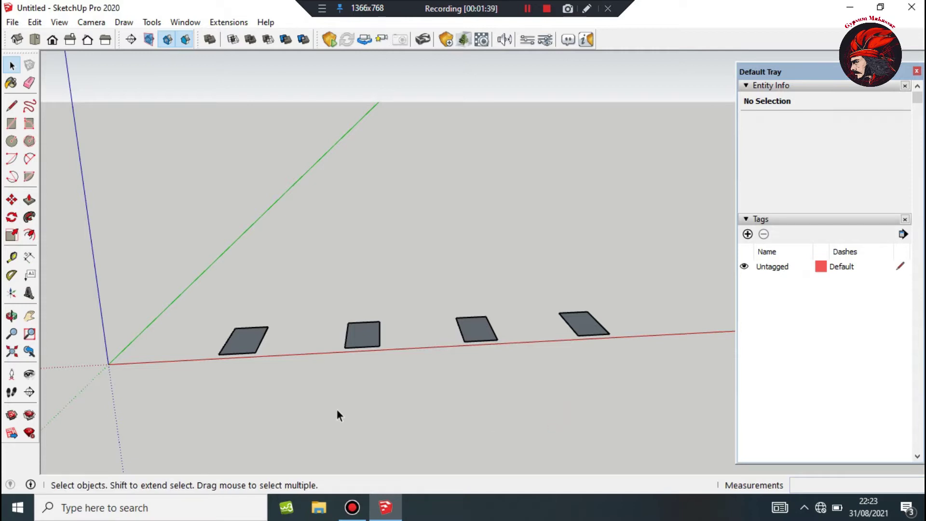
- Push/pull the first rectangle up into a tall box, then repeat that height on the other three
{"action": "key", "text": "p"}
{"action": "left_click", "coordinate": [255, 341]}
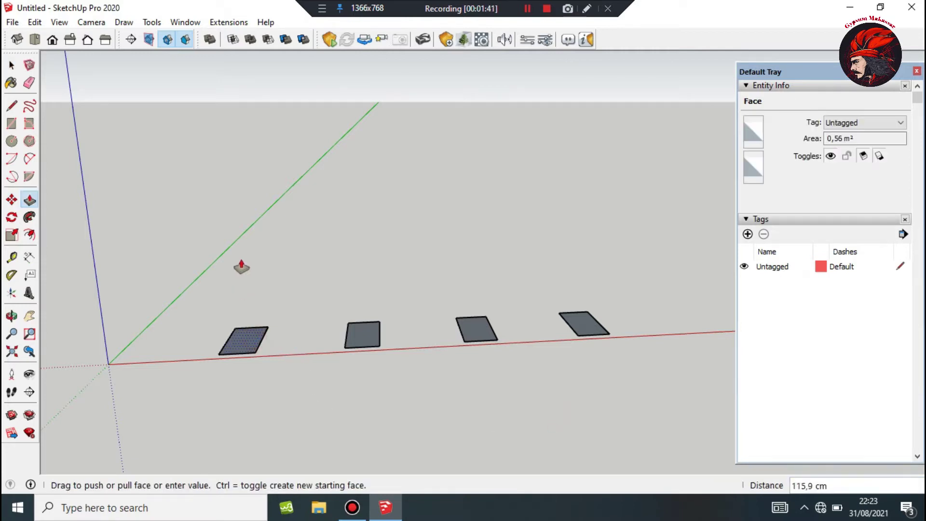
{"action": "left_click", "coordinate": [235, 235]}
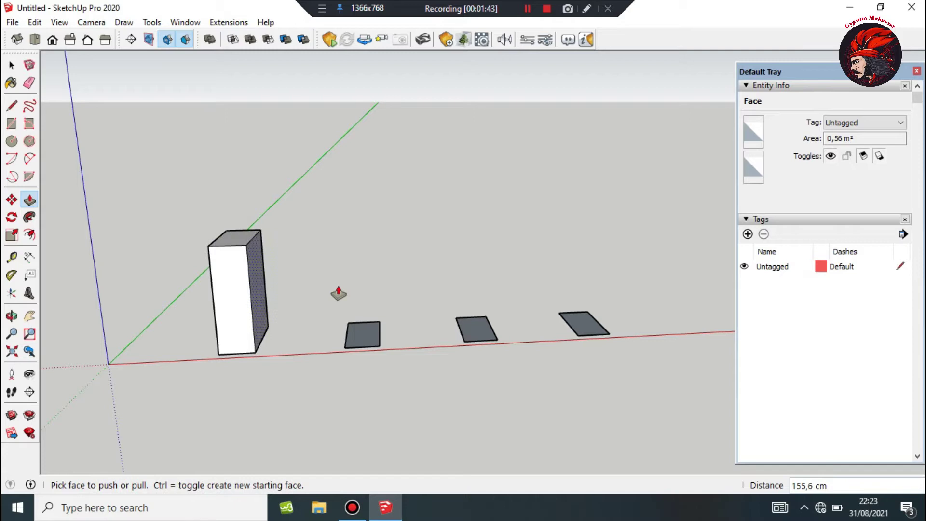
{"action": "double_click", "coordinate": [361, 335]}
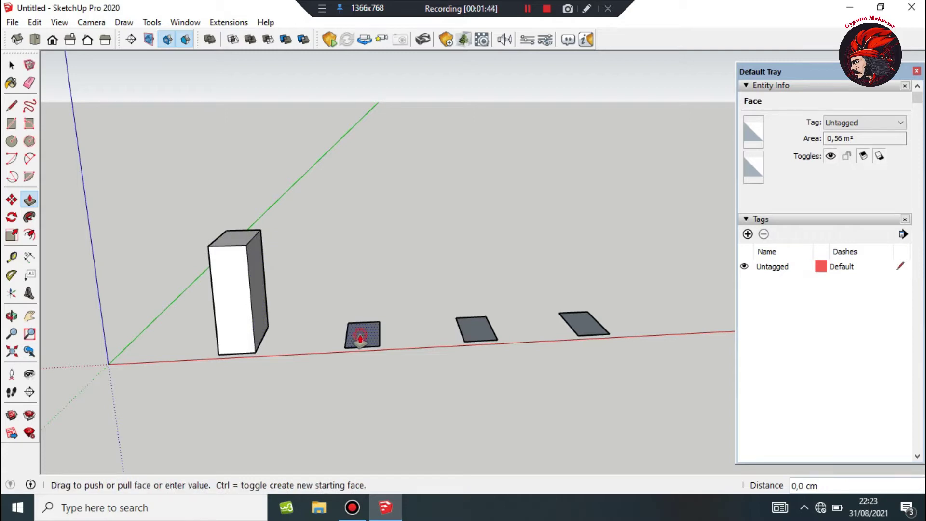
{"action": "double_click", "coordinate": [479, 331]}
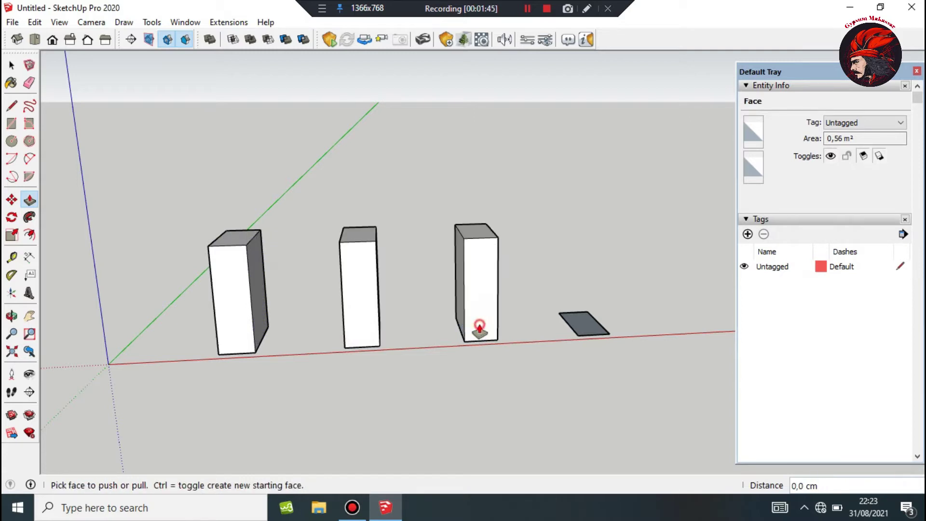
{"action": "double_click", "coordinate": [576, 318]}
{"action": "key", "text": "space"}
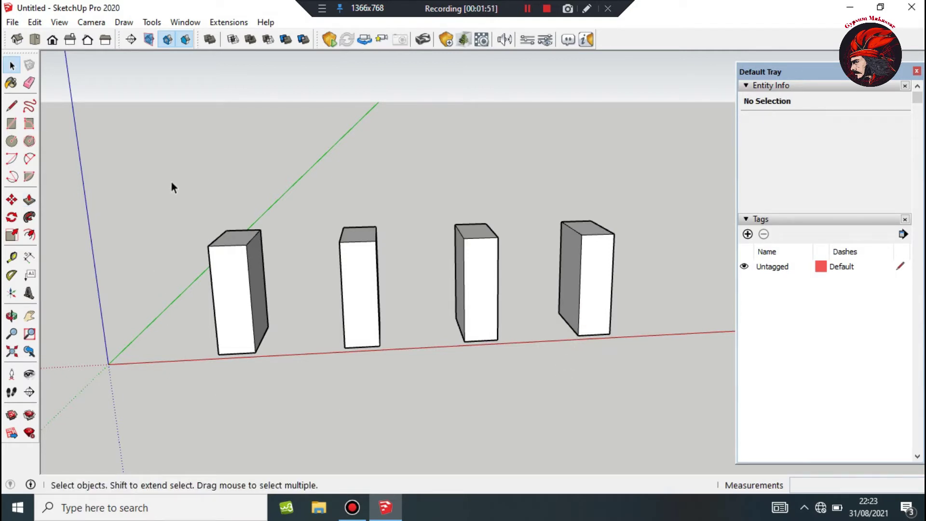
- Make the first and second boxes each into their own group
{"action": "left_click_drag", "start_coordinate": [170, 180], "coordinate": [303, 368]}
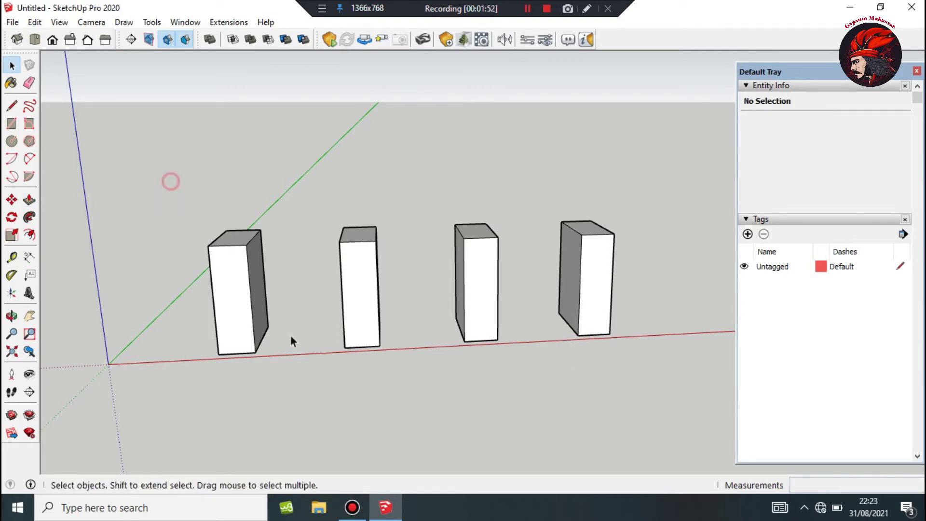
{"action": "right_click", "coordinate": [240, 301]}
{"action": "left_click", "coordinate": [328, 217]}
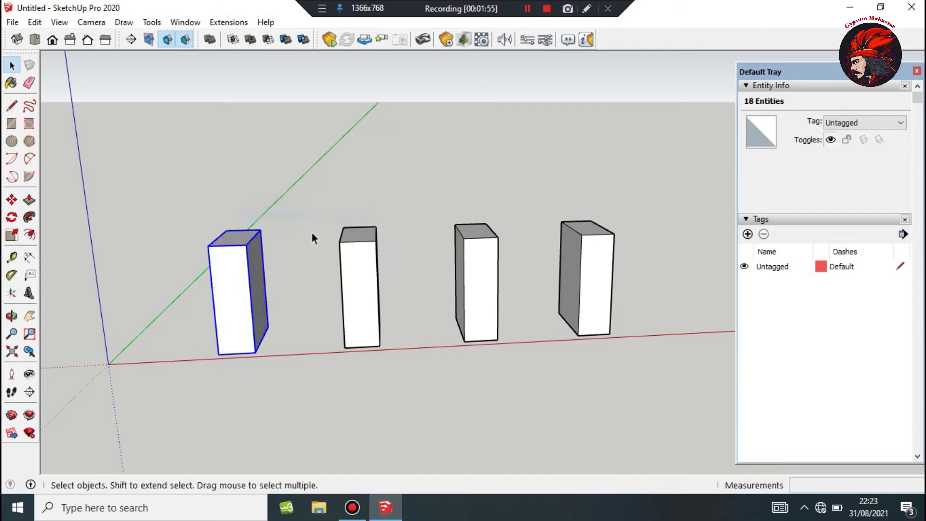
{"action": "left_click_drag", "start_coordinate": [448, 377], "coordinate": [322, 213]}
{"action": "right_click", "coordinate": [357, 310]}
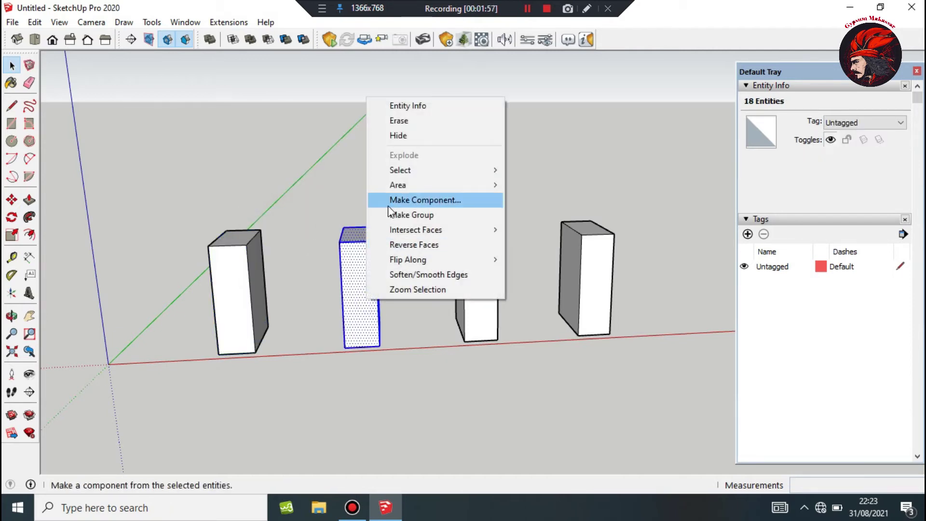
{"action": "left_click", "coordinate": [400, 215]}
- Make the third and fourth boxes each into their own group
{"action": "left_click_drag", "start_coordinate": [436, 212], "coordinate": [525, 341]}
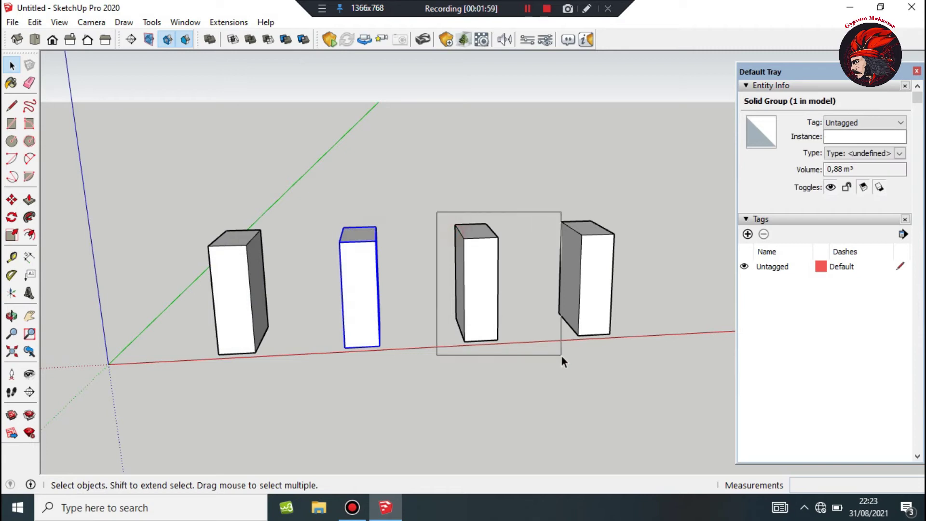
{"action": "right_click", "coordinate": [476, 282]}
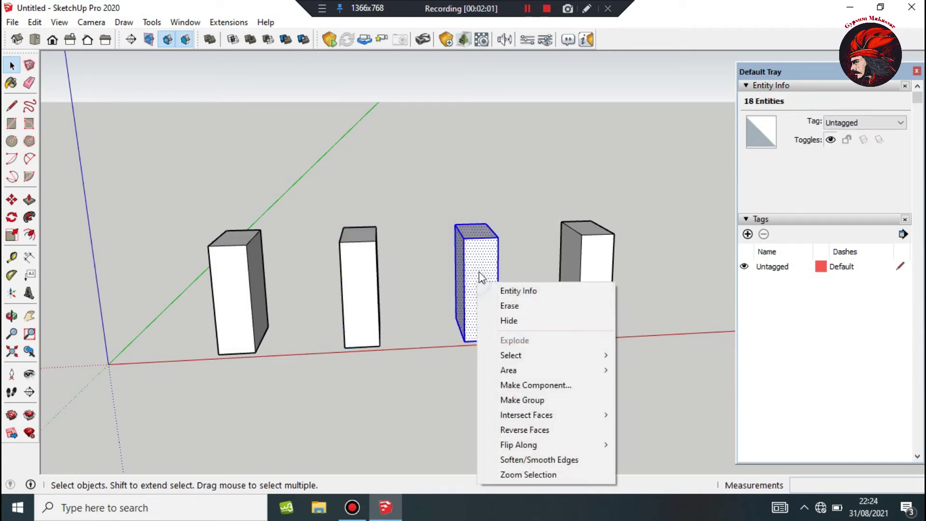
{"action": "left_click", "coordinate": [534, 400]}
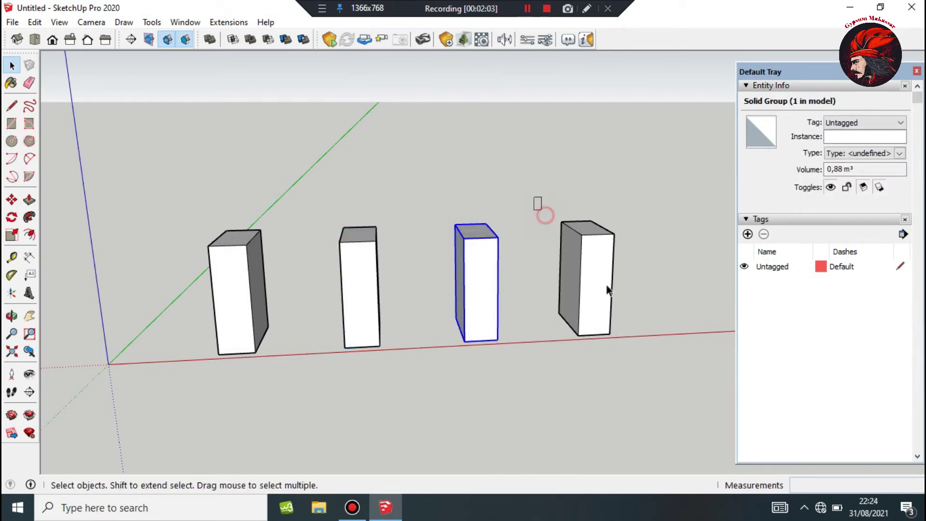
{"action": "left_click_drag", "start_coordinate": [606, 288], "coordinate": [661, 358]}
{"action": "right_click", "coordinate": [598, 295]}
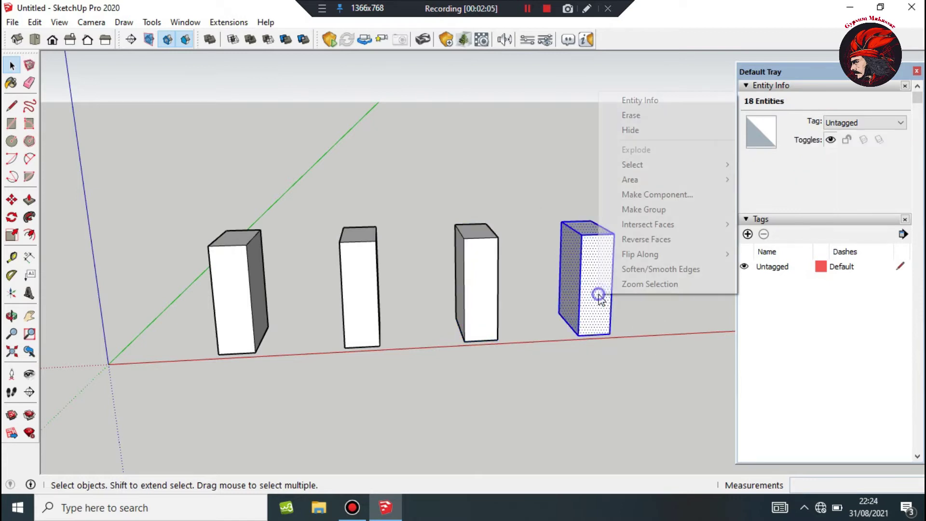
{"action": "left_click", "coordinate": [622, 210]}
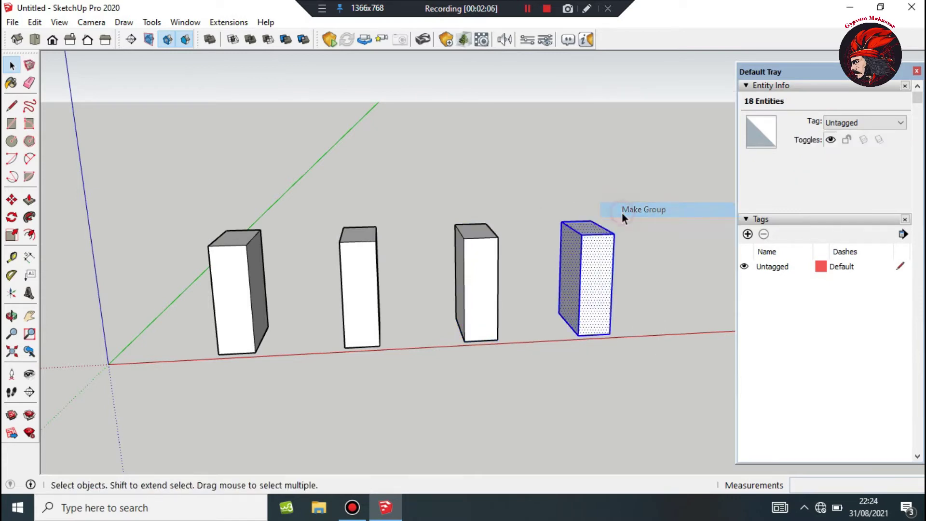
{"action": "left_click", "coordinate": [270, 296]}
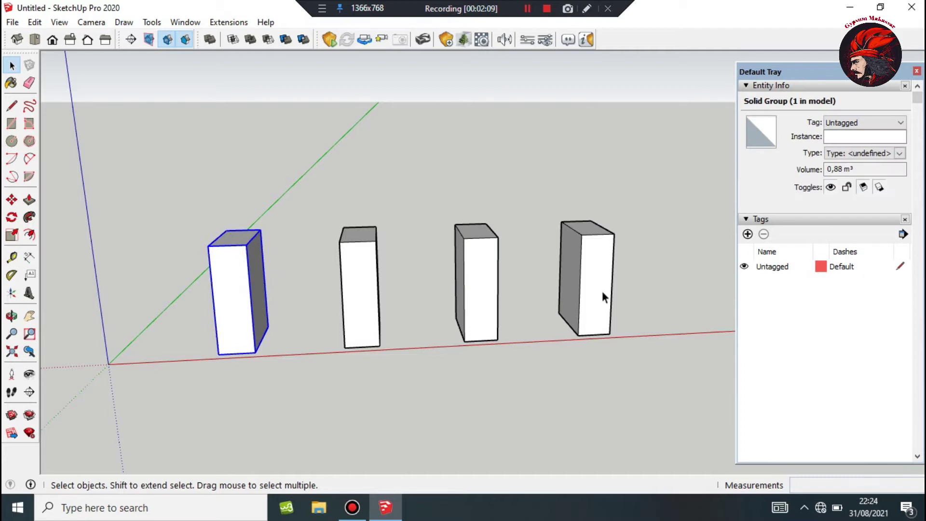
- Add a new tag named 'box 1'
{"action": "left_click", "coordinate": [748, 234]}
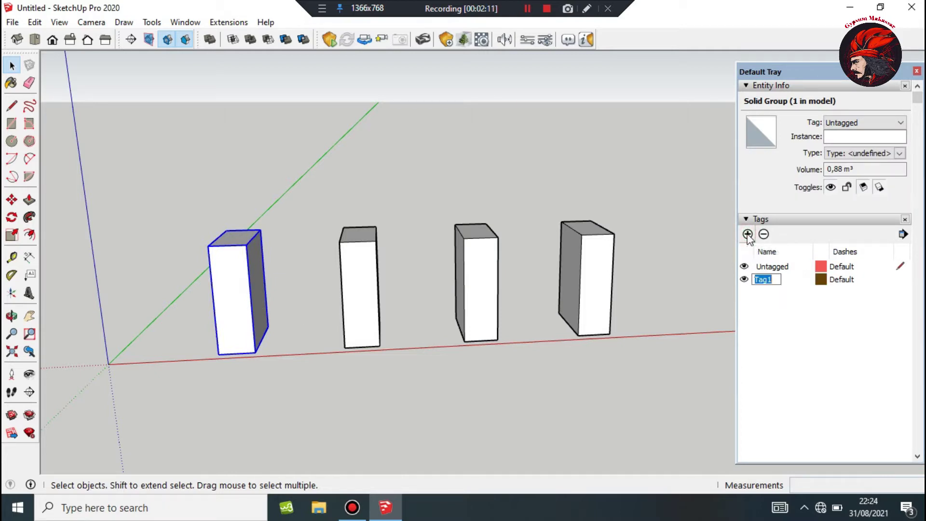
{"action": "key", "text": "BackSpace"}
{"action": "type", "text": "box 1"}
{"action": "key", "text": "Return"}
- Assign the box 1 tag to the first box group and test its visibility toggle
{"action": "left_click", "coordinate": [898, 123]}
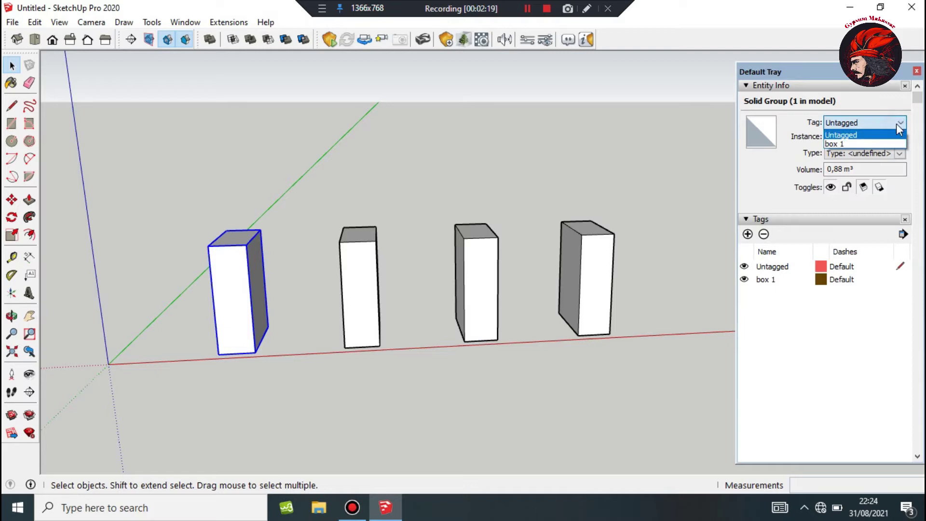
{"action": "left_click", "coordinate": [871, 142]}
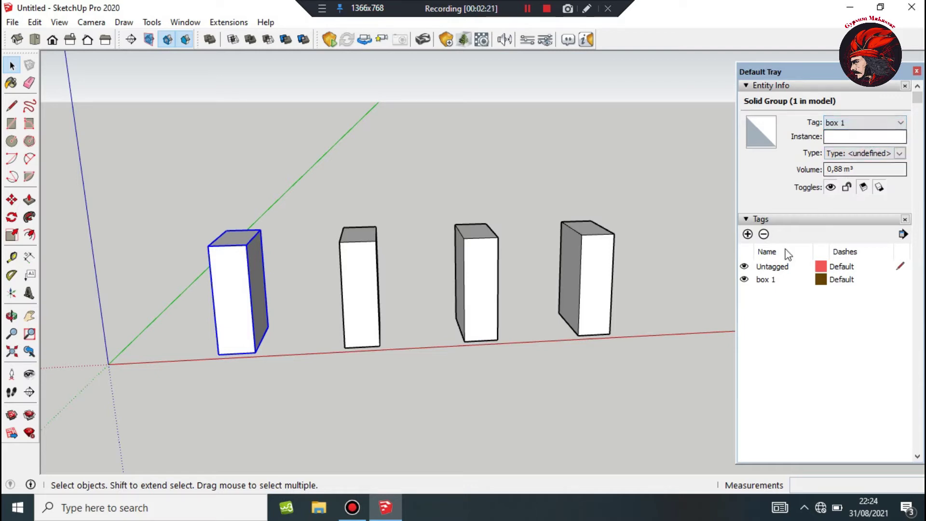
{"action": "left_click", "coordinate": [745, 279]}
{"action": "left_click", "coordinate": [302, 267]}
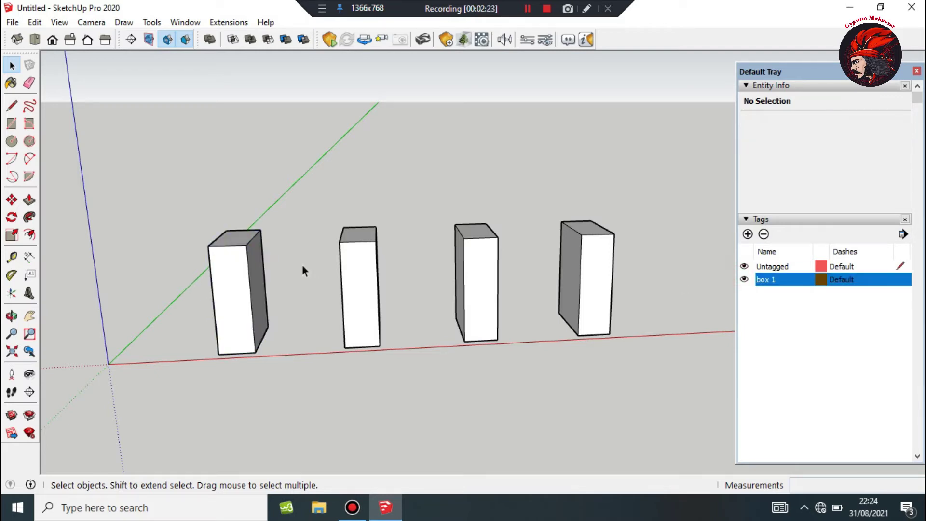
{"action": "left_click_drag", "start_coordinate": [291, 203], "coordinate": [422, 407]}
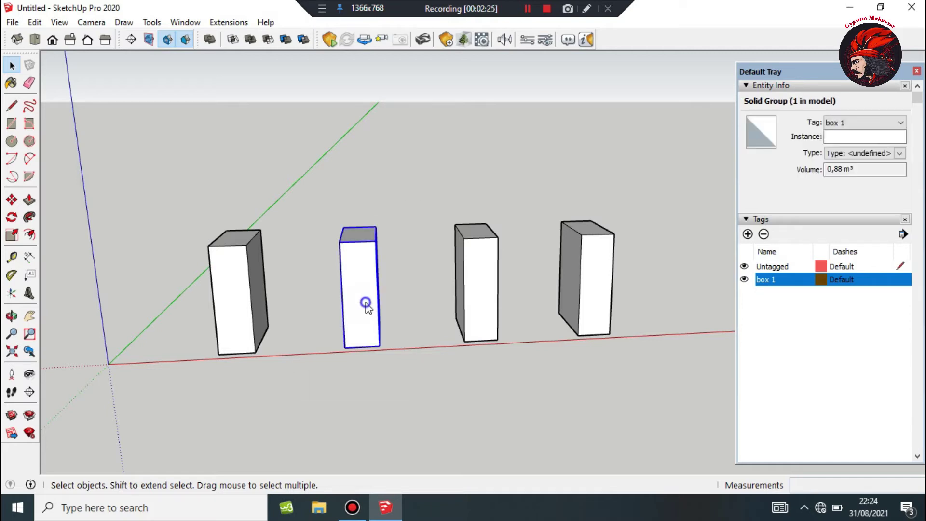
{"action": "right_click", "coordinate": [367, 304]}
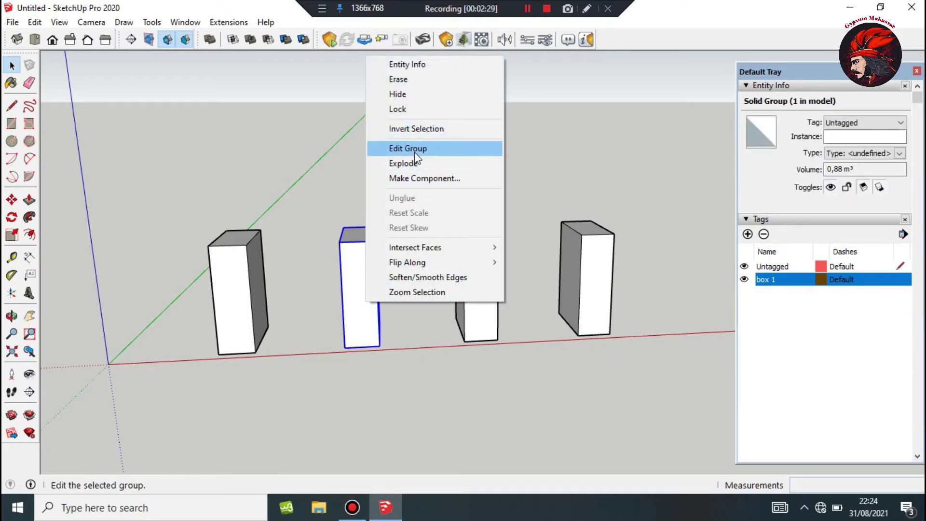
{"action": "left_click", "coordinate": [316, 191]}
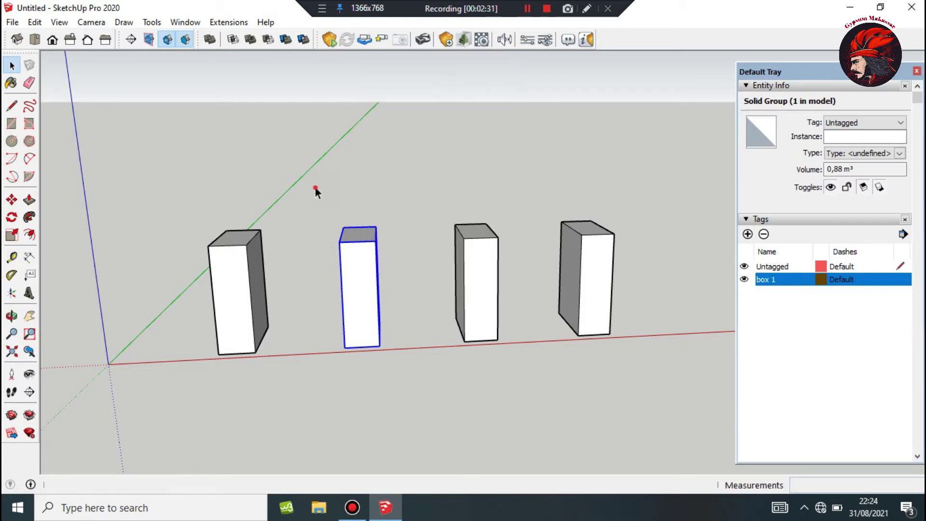
{"action": "left_click_drag", "start_coordinate": [314, 199], "coordinate": [414, 385]}
{"action": "right_click", "coordinate": [368, 307]}
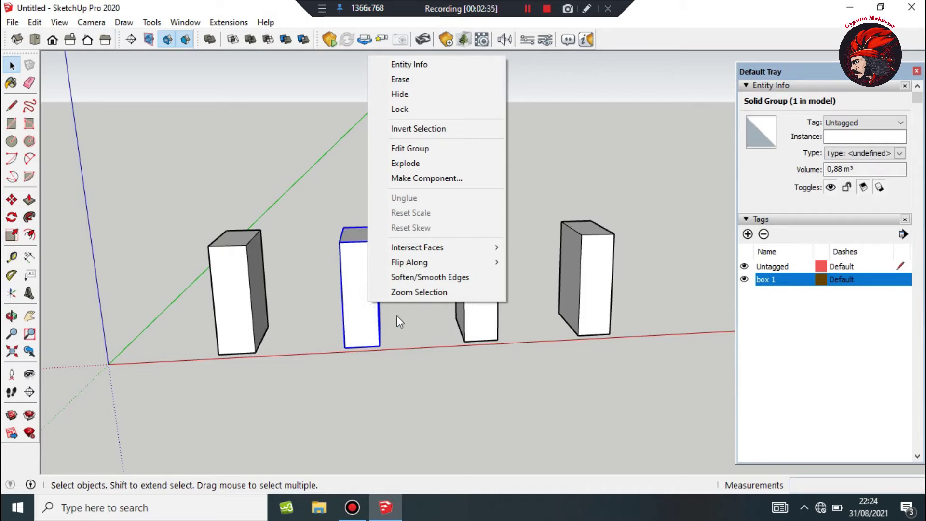
{"action": "left_click", "coordinate": [365, 321]}
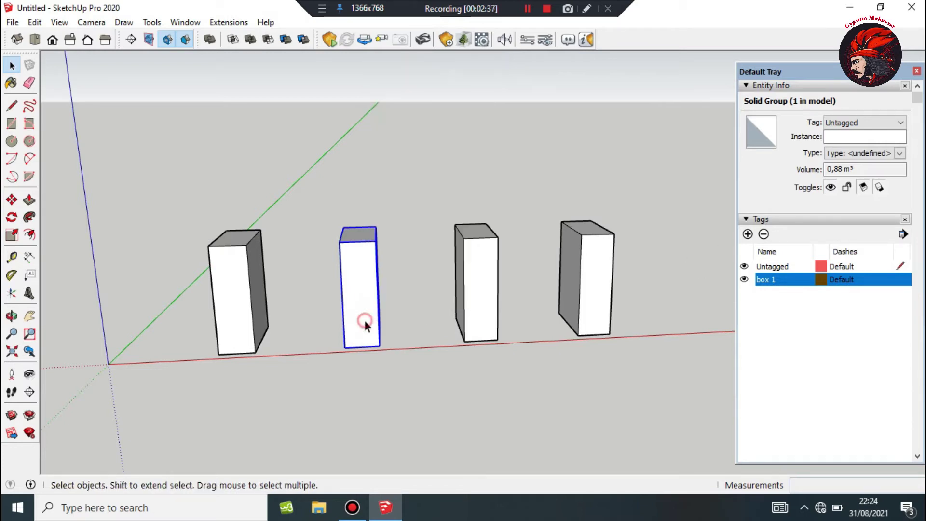
{"action": "left_click", "coordinate": [492, 277]}
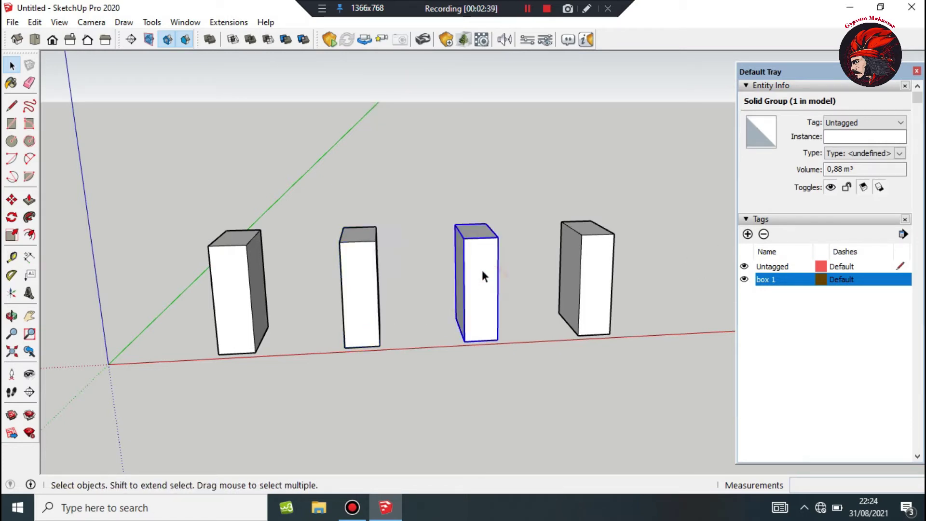
{"action": "left_click_drag", "start_coordinate": [436, 206], "coordinate": [531, 350]}
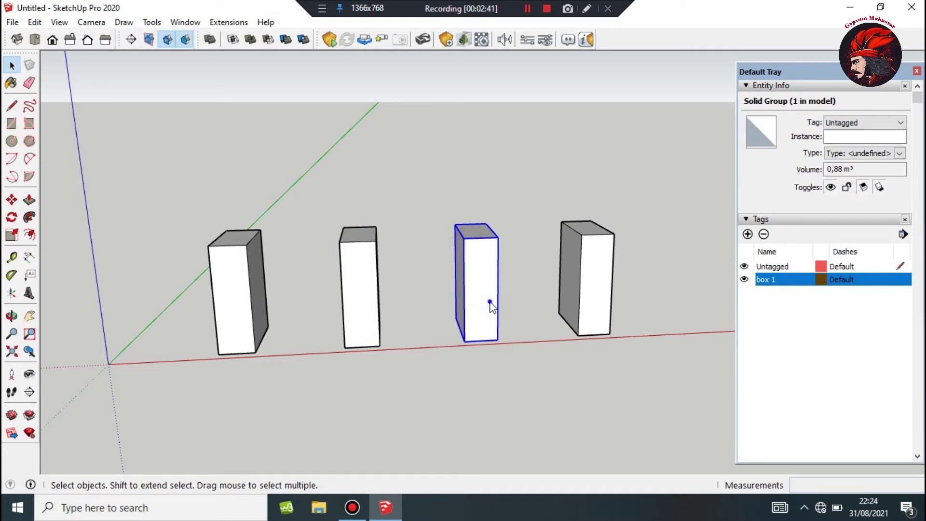
{"action": "right_click", "coordinate": [490, 302]}
{"action": "left_click", "coordinate": [542, 345]}
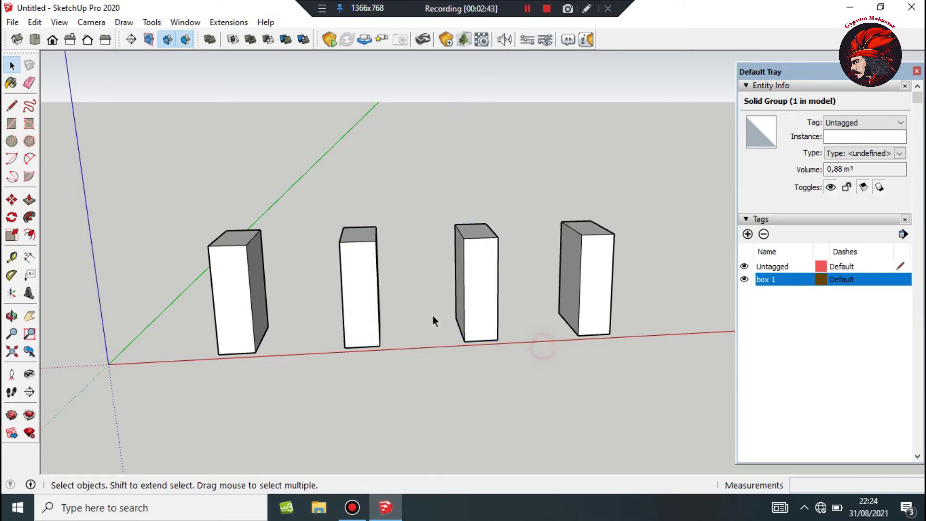
{"action": "left_click", "coordinate": [367, 291]}
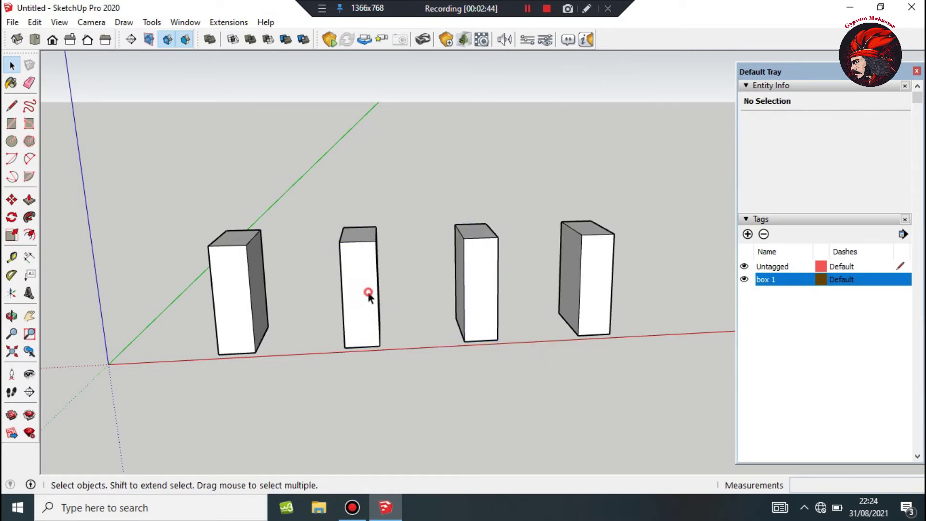
- Add a new tag named box2
{"action": "left_click", "coordinate": [748, 234]}
{"action": "key", "text": "BackSpace"}
{"action": "type", "text": "box2"}
{"action": "key", "text": "Return"}
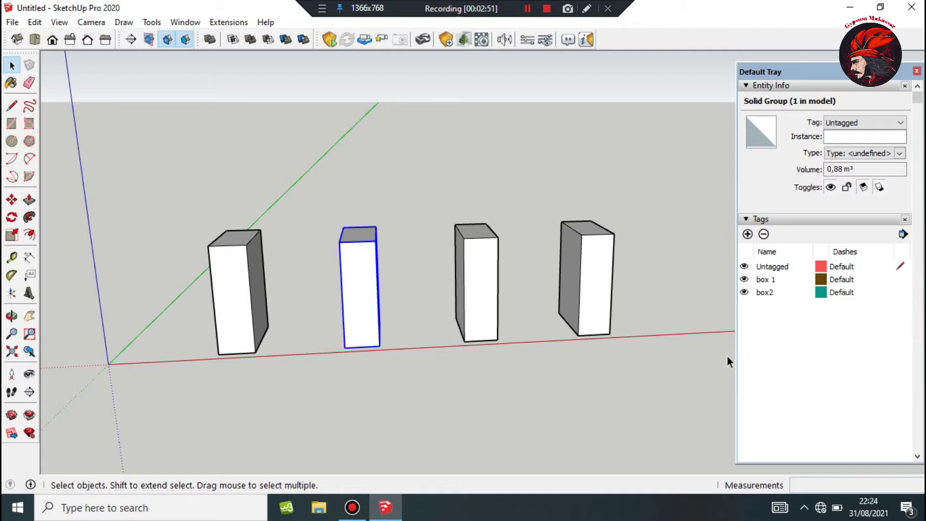
- Assign box2 to the second box and toggle its visibility off and back on
{"action": "left_click", "coordinate": [893, 122]}
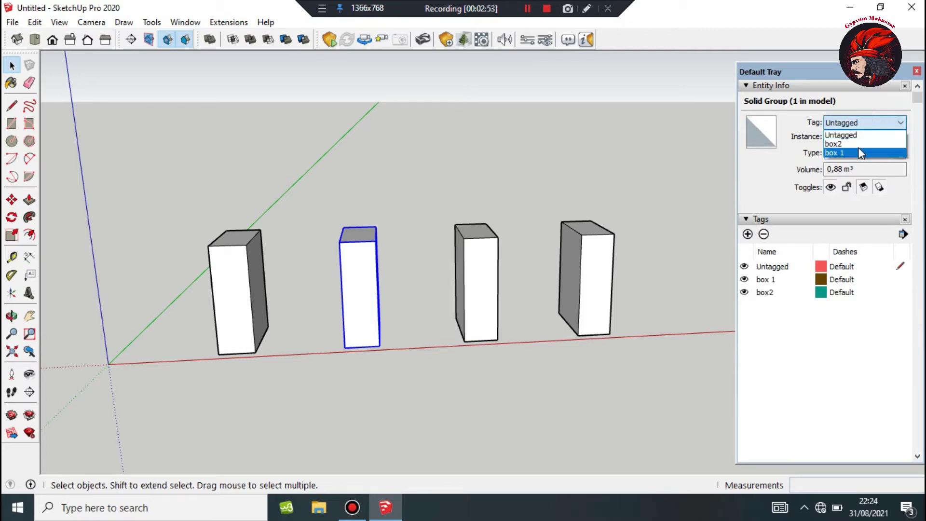
{"action": "left_click", "coordinate": [858, 144]}
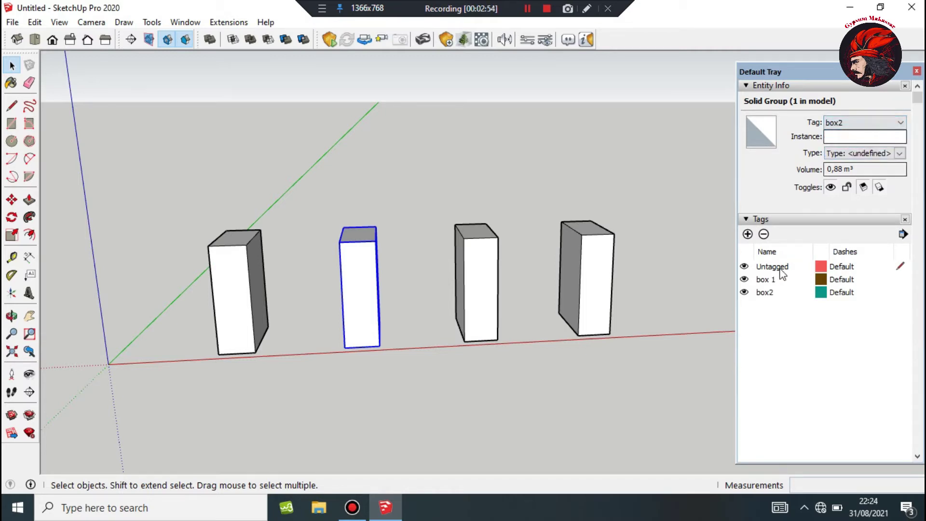
{"action": "left_click", "coordinate": [744, 292]}
{"action": "left_click", "coordinate": [745, 293]}
{"action": "left_click", "coordinate": [535, 309]}
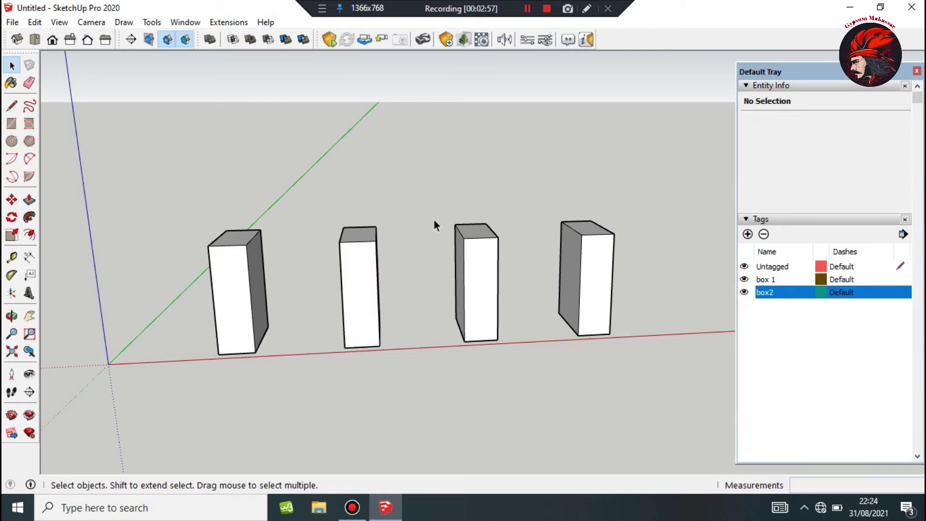
{"action": "left_click", "coordinate": [481, 267]}
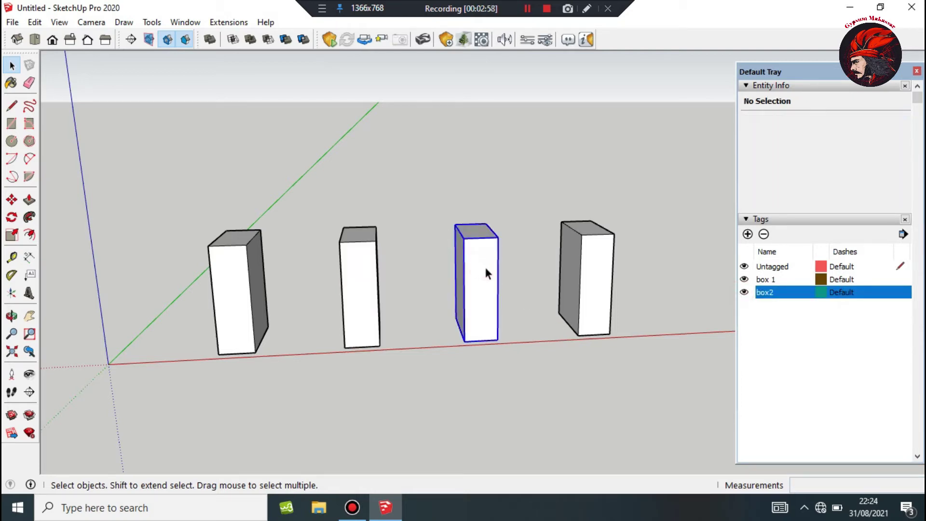
- Add a new tag named 'box 3'
{"action": "left_click", "coordinate": [748, 235]}
{"action": "key", "text": "BackSpace"}
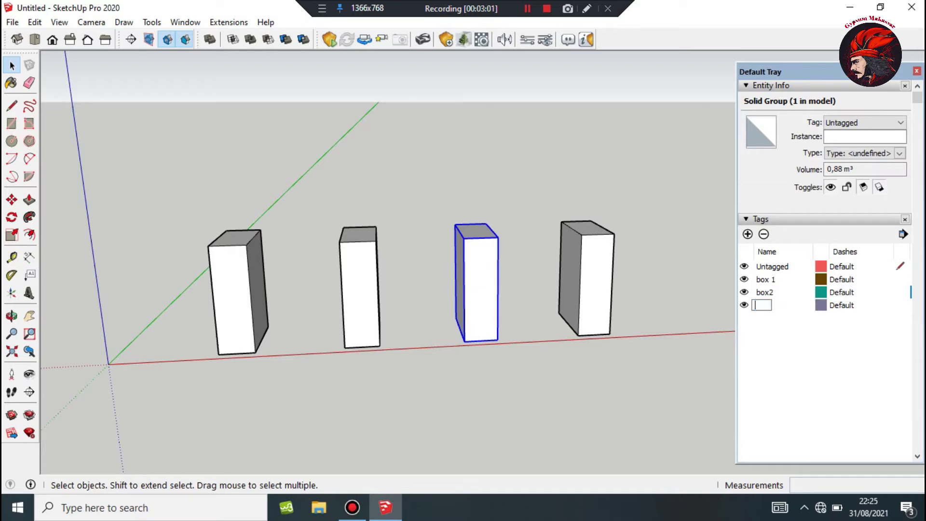
{"action": "type", "text": "box3"}
{"action": "key", "text": "Return"}
- Assign box 3 to the third box and toggle its visibility off and back on
{"action": "left_click", "coordinate": [857, 123]}
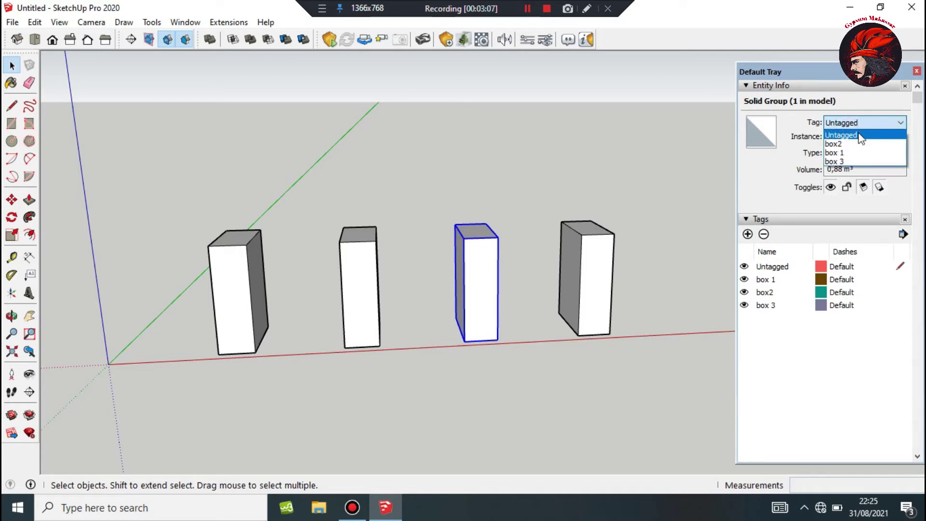
{"action": "left_click", "coordinate": [857, 162]}
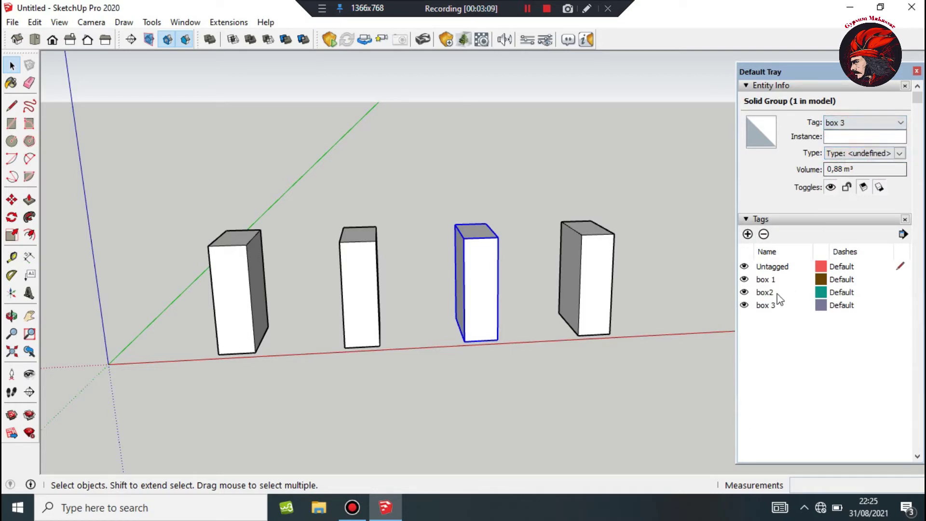
{"action": "left_click", "coordinate": [744, 306]}
{"action": "left_click", "coordinate": [744, 305]}
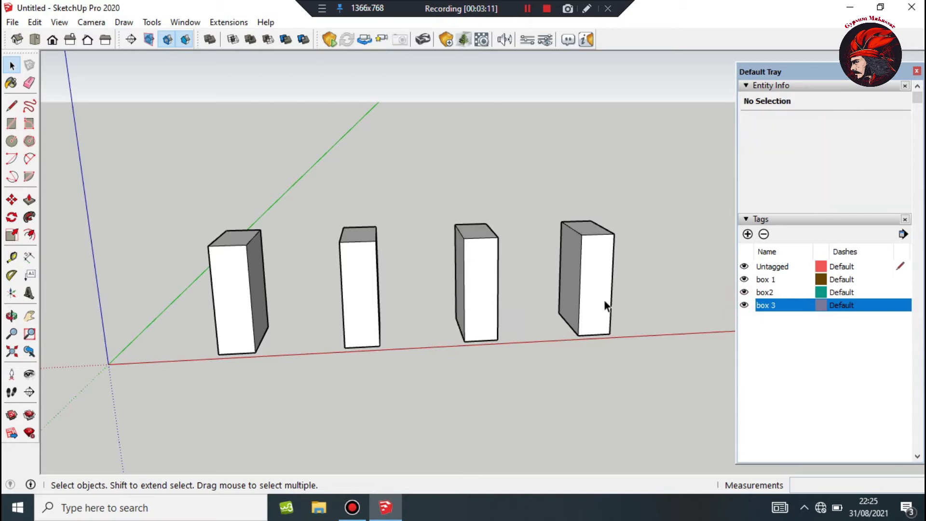
- Add a tag renamed box4 and set it as the fourth box group's tag in Entity Info
{"action": "left_click", "coordinate": [748, 234]}
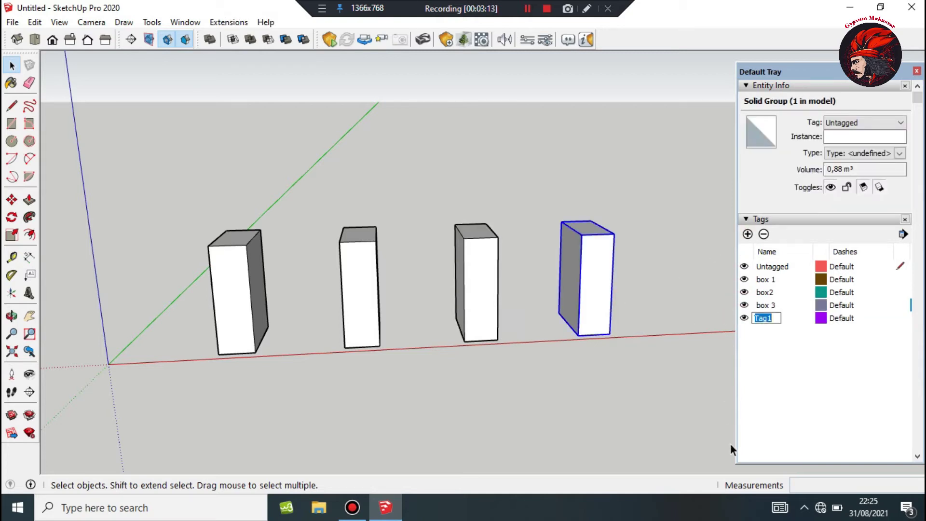
{"action": "key", "text": "BackSpace"}
{"action": "type", "text": "box4"}
{"action": "key", "text": "Return"}
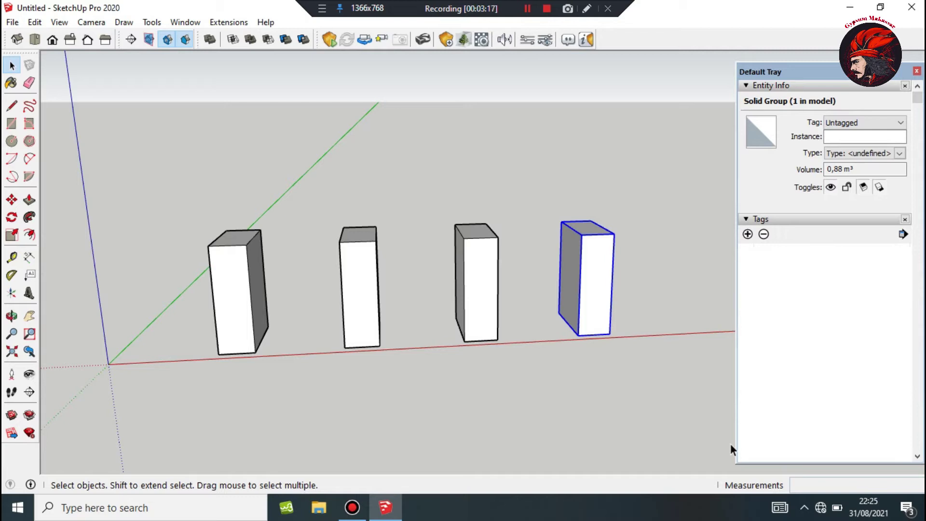
{"action": "left_click", "coordinate": [878, 123]}
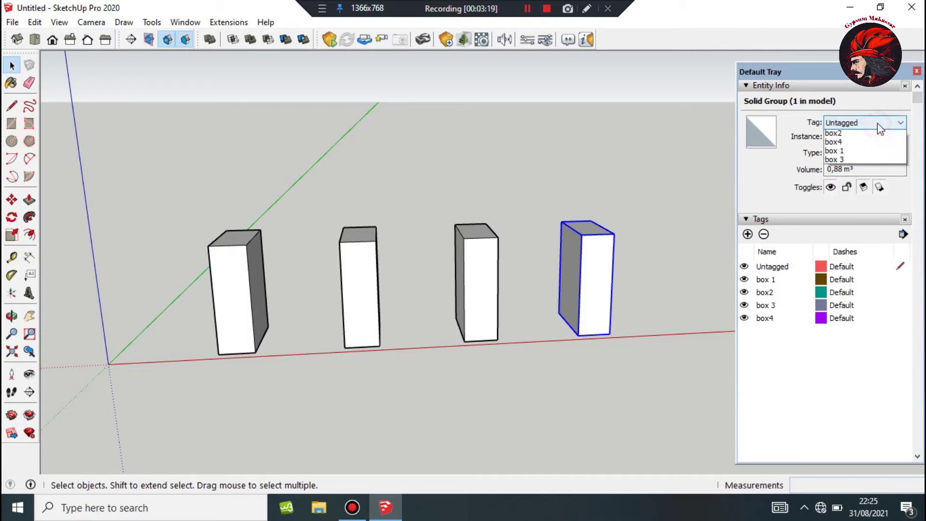
{"action": "left_click", "coordinate": [848, 153]}
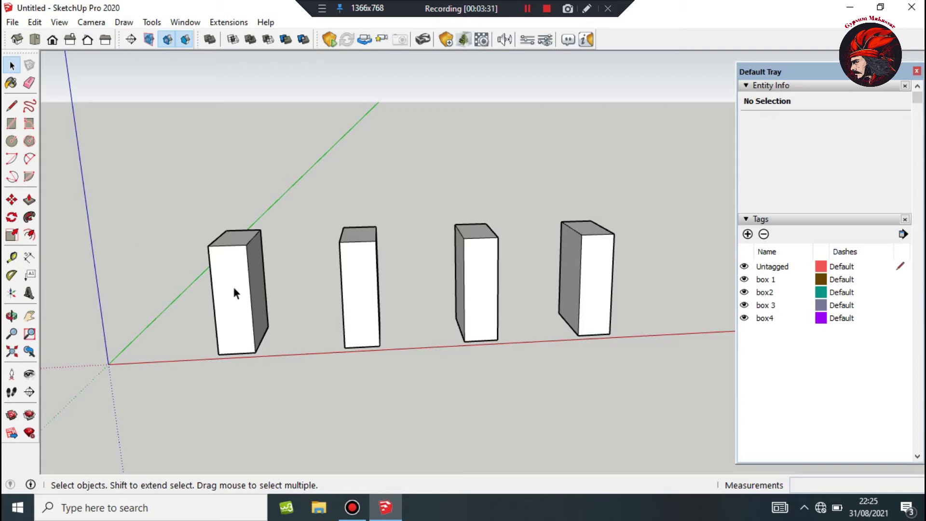
- Inside the first box group, place a section plane on its top face
{"action": "middle_click_drag", "start_coordinate": [233, 273], "coordinate": [237, 312]}
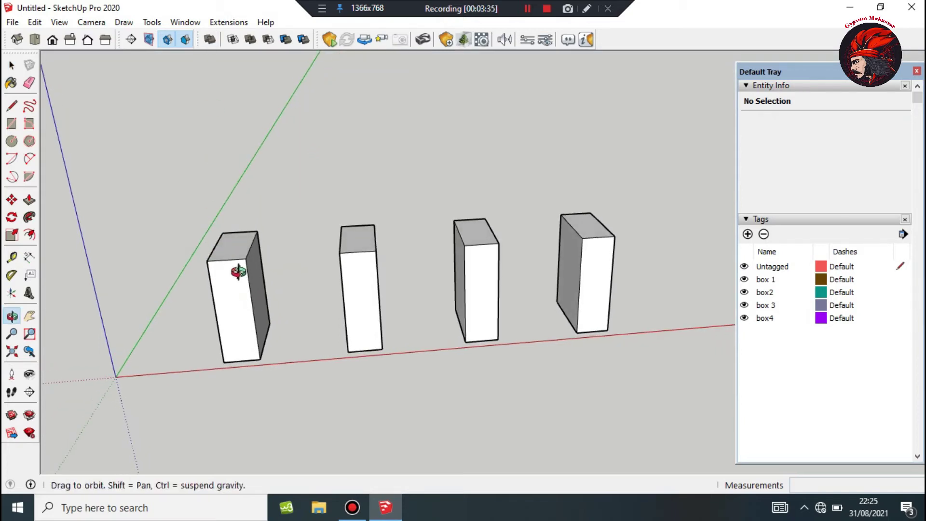
{"action": "key", "text": "space"}
{"action": "left_click", "coordinate": [238, 295]}
{"action": "double_click", "coordinate": [240, 301]}
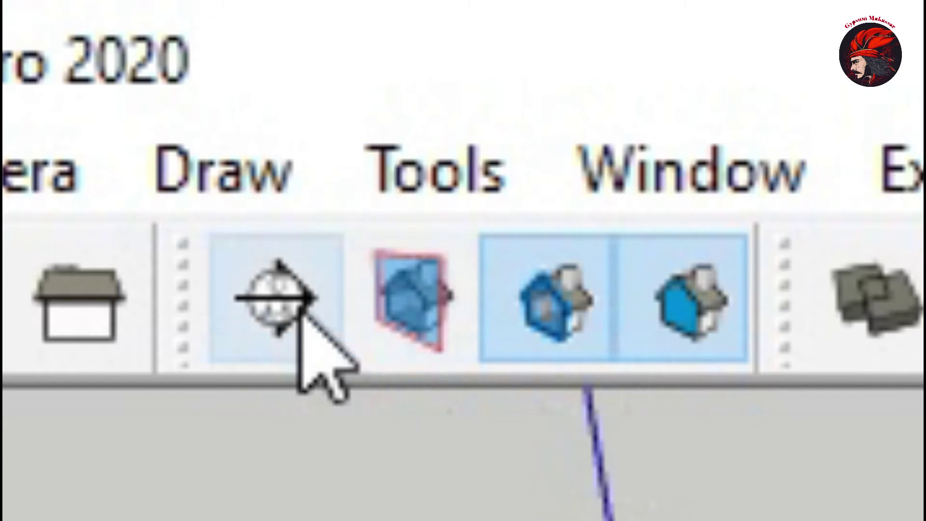
{"action": "left_click", "coordinate": [298, 305]}
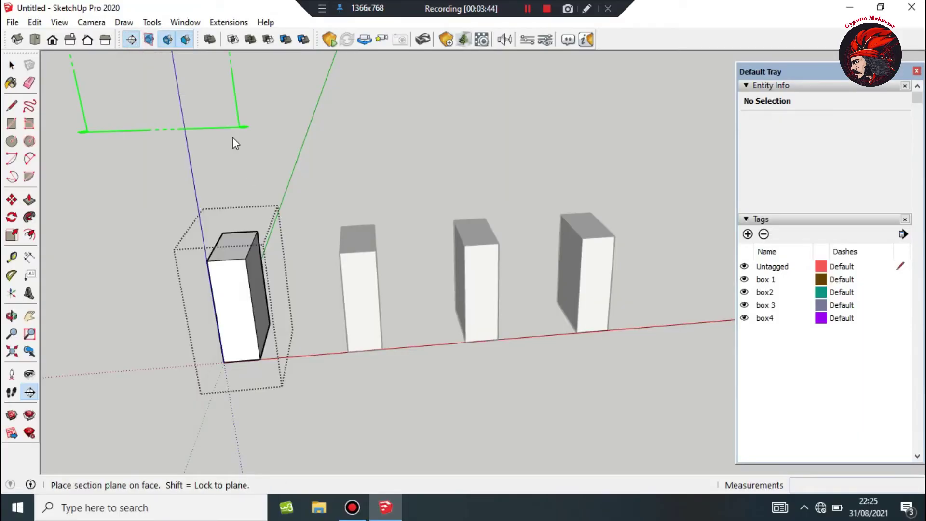
{"action": "left_click", "coordinate": [241, 245]}
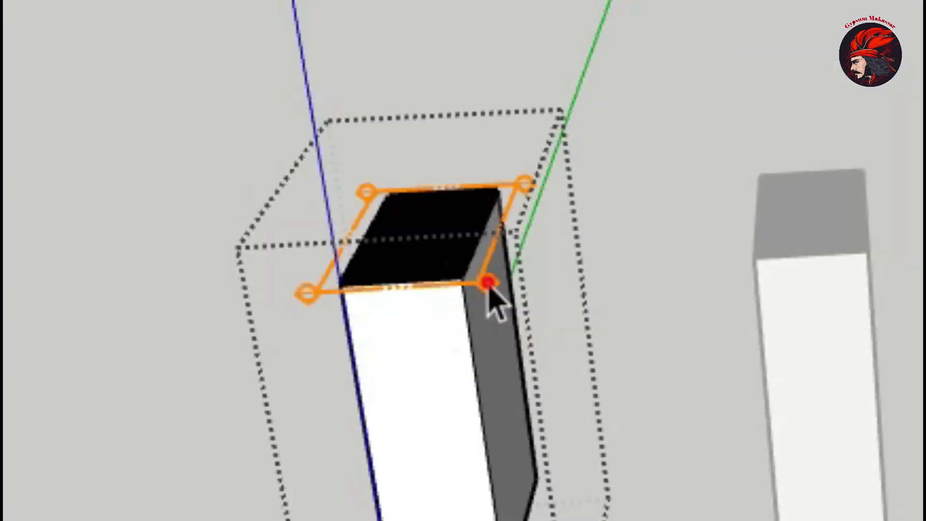
- Move the section plane down to the box's base, exit the group, and hide section plane outlines
{"action": "left_click", "coordinate": [252, 262]}
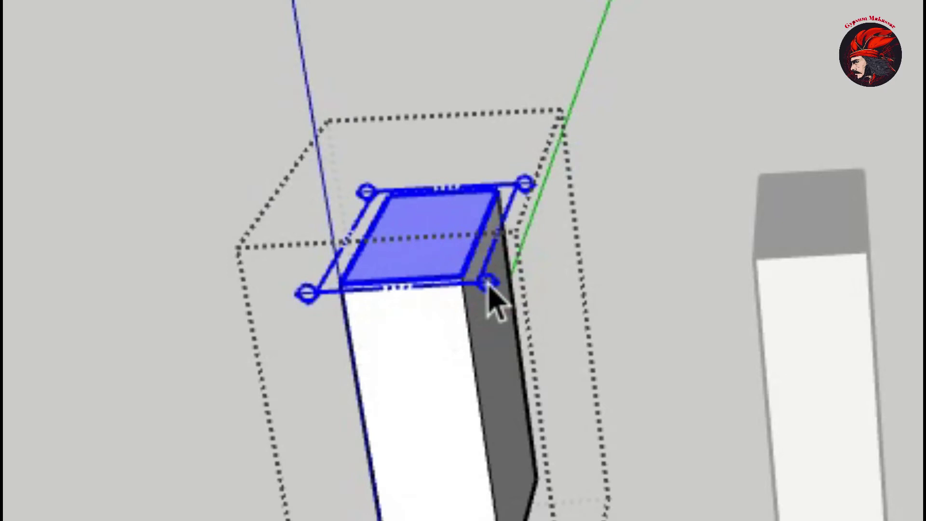
{"action": "key", "text": "m"}
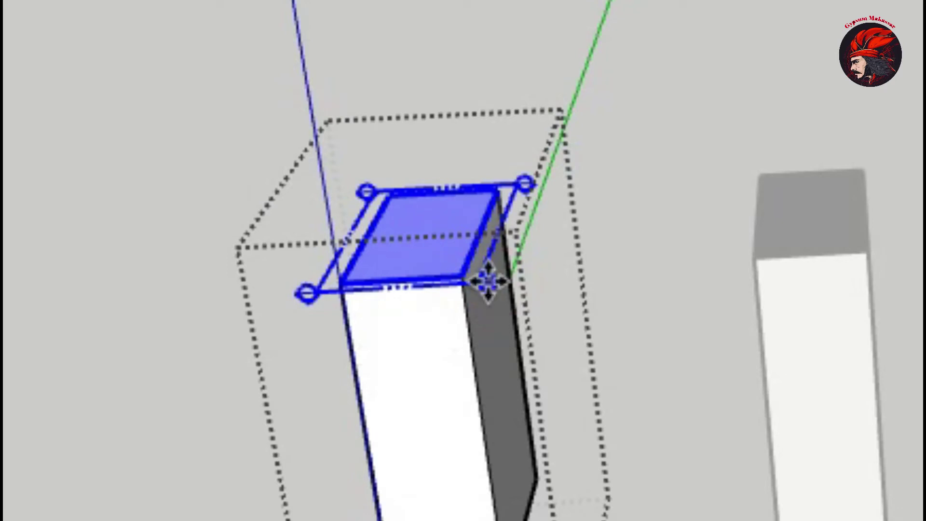
{"action": "left_click", "coordinate": [255, 263]}
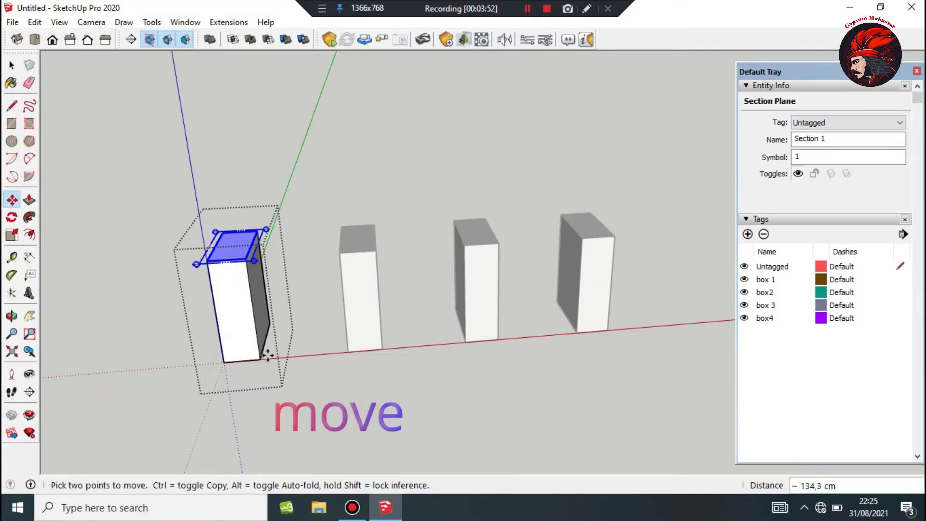
{"action": "left_click", "coordinate": [268, 370]}
{"action": "key", "text": "space"}
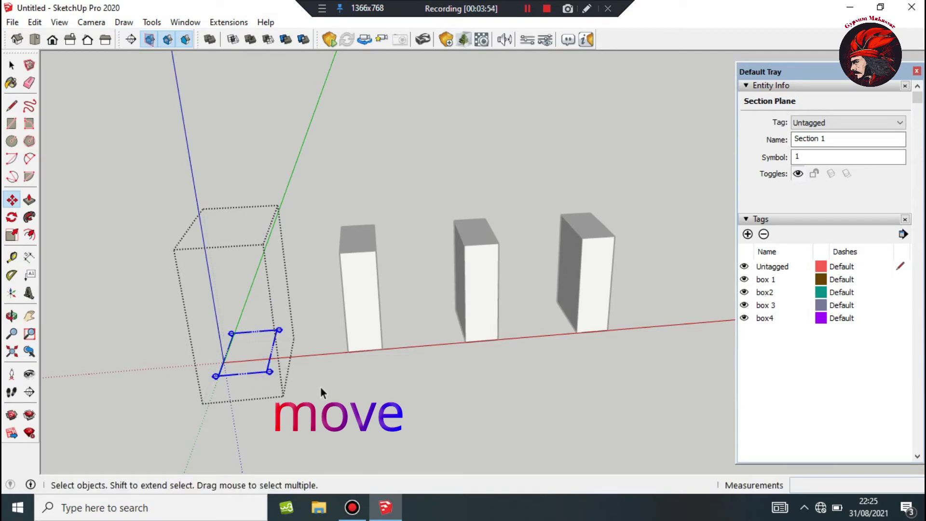
{"action": "left_click", "coordinate": [321, 388]}
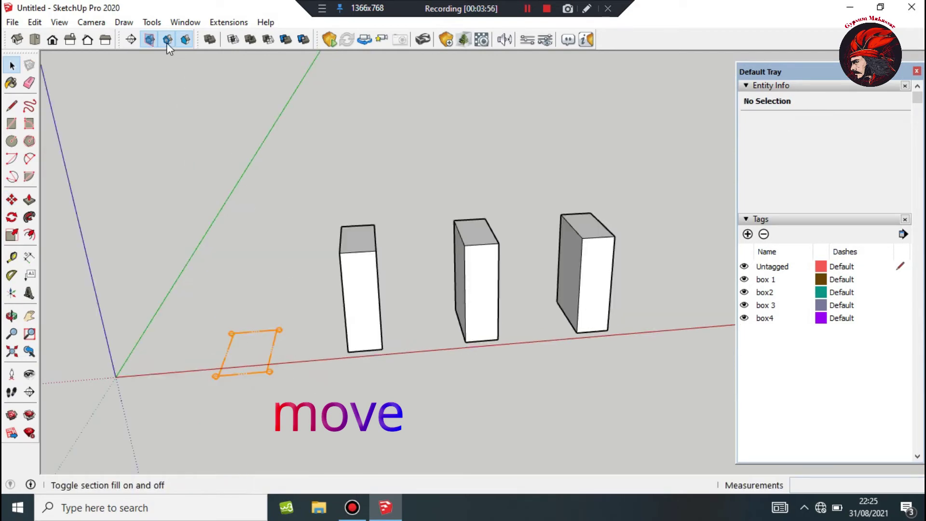
{"action": "left_click", "coordinate": [151, 40]}
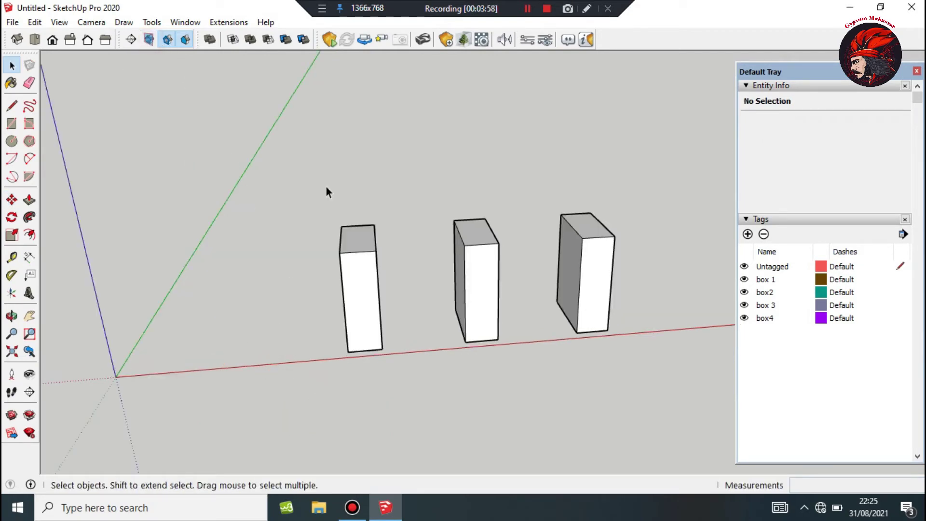
- Add a section plane to the second box, move it to the base, and hide section outlines
{"action": "double_click", "coordinate": [350, 261]}
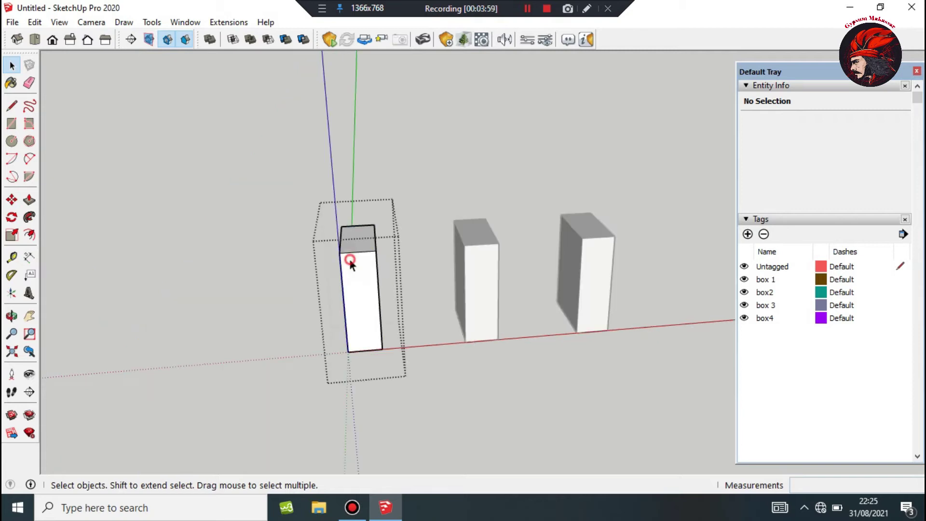
{"action": "left_click", "coordinate": [132, 39]}
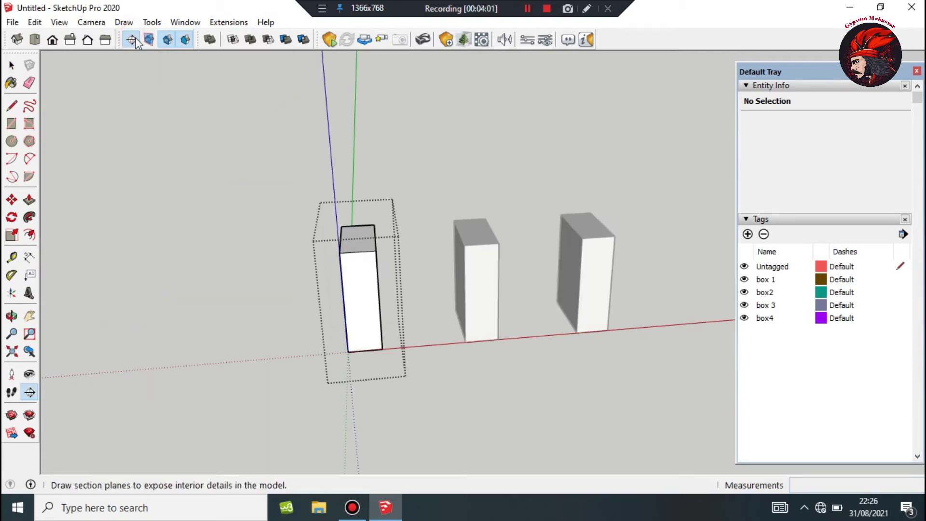
{"action": "left_click", "coordinate": [363, 235]}
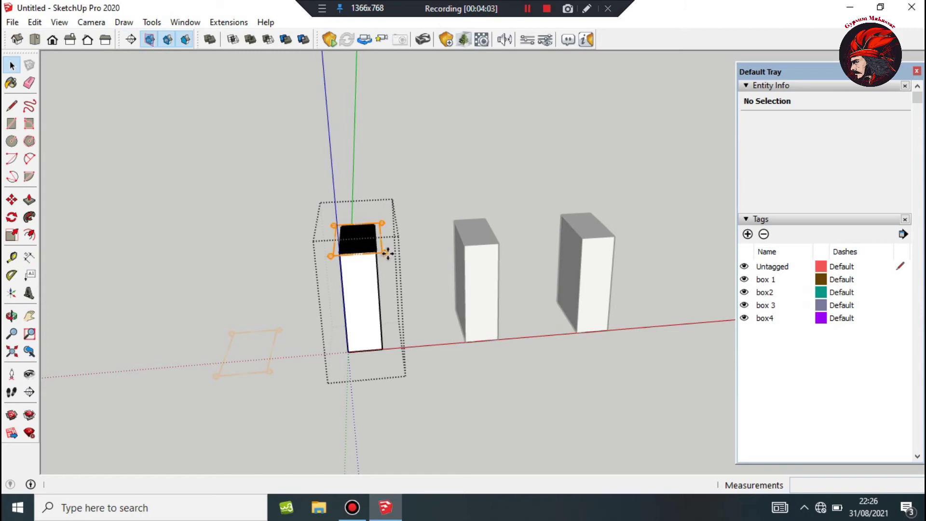
{"action": "key", "text": "m"}
{"action": "left_click_drag", "start_coordinate": [388, 254], "coordinate": [395, 365]}
{"action": "left_click", "coordinate": [394, 365]}
{"action": "key", "text": "space"}
{"action": "left_click", "coordinate": [271, 371]}
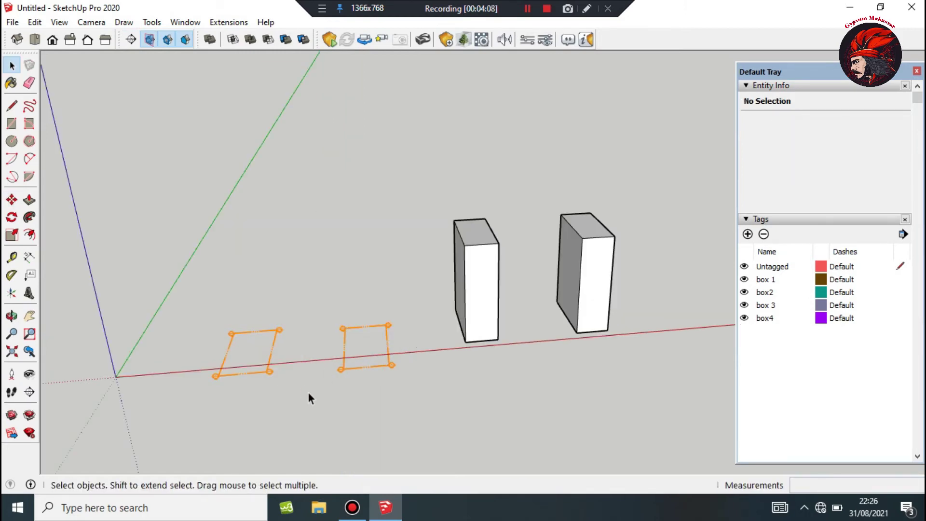
{"action": "left_click", "coordinate": [150, 42]}
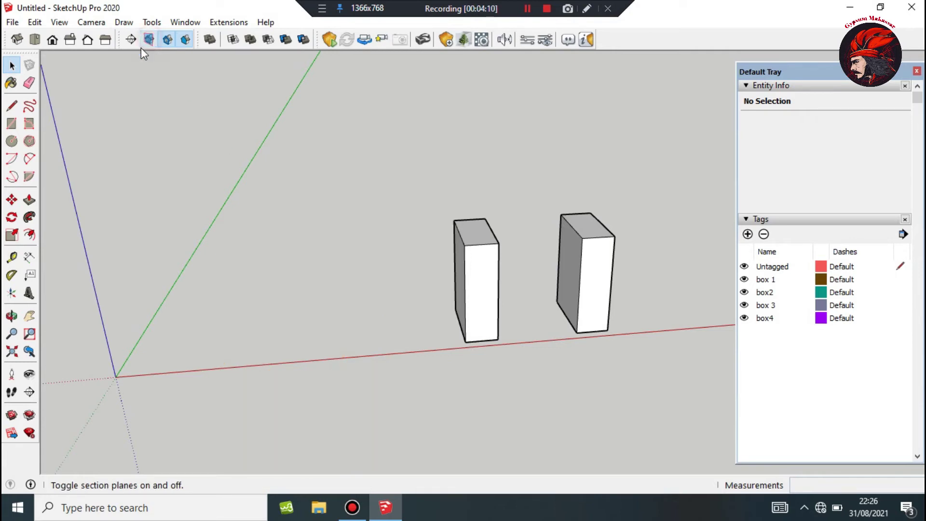
- Add a section plane to the third box and move it down to the box's base
{"action": "left_click", "coordinate": [485, 285]}
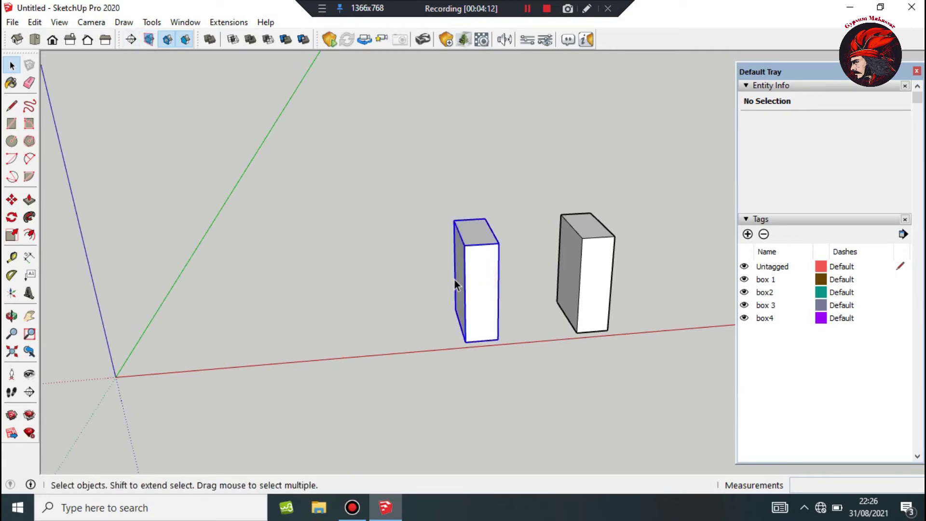
{"action": "double_click", "coordinate": [487, 281]}
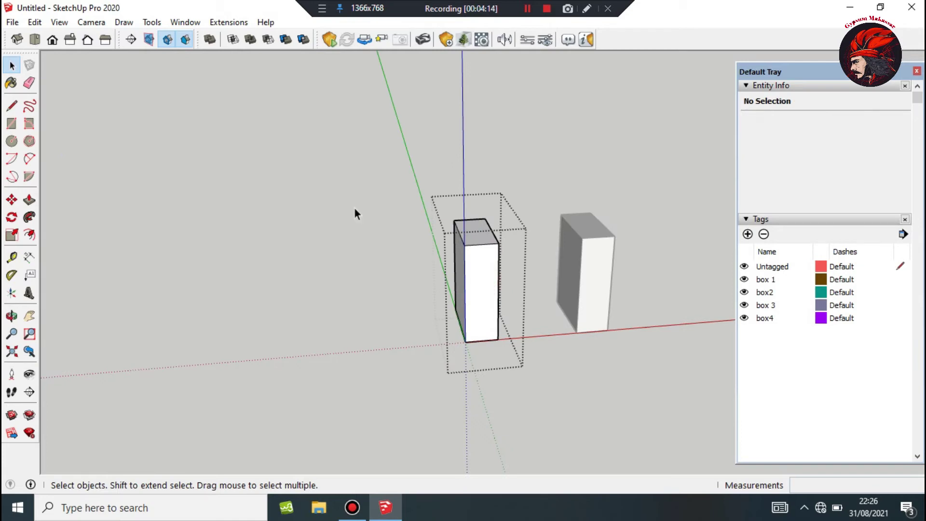
{"action": "left_click", "coordinate": [131, 40]}
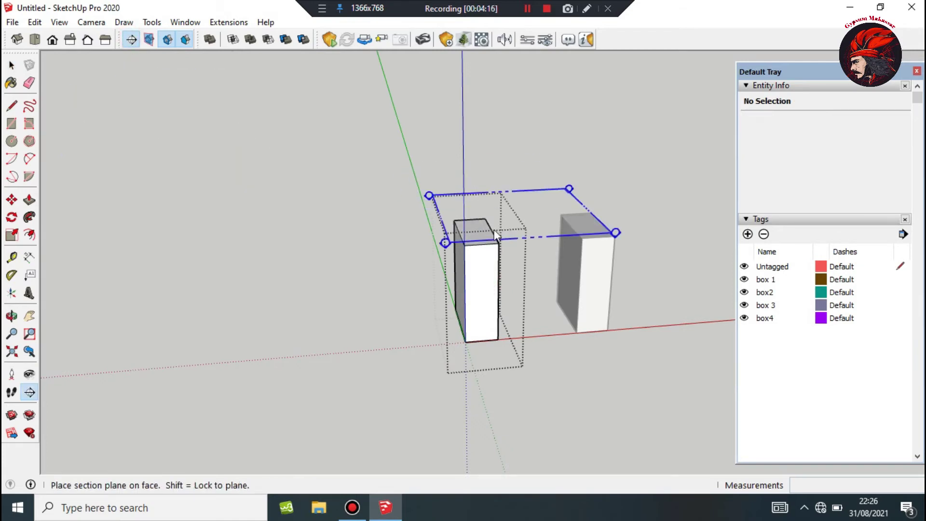
{"action": "left_click", "coordinate": [481, 237]}
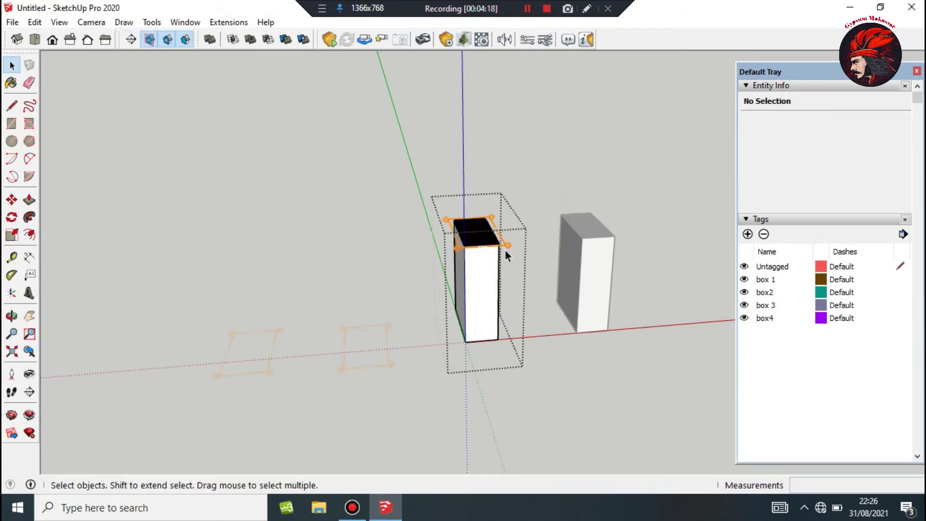
{"action": "key", "text": "m"}
{"action": "left_click_drag", "start_coordinate": [506, 246], "coordinate": [517, 354]}
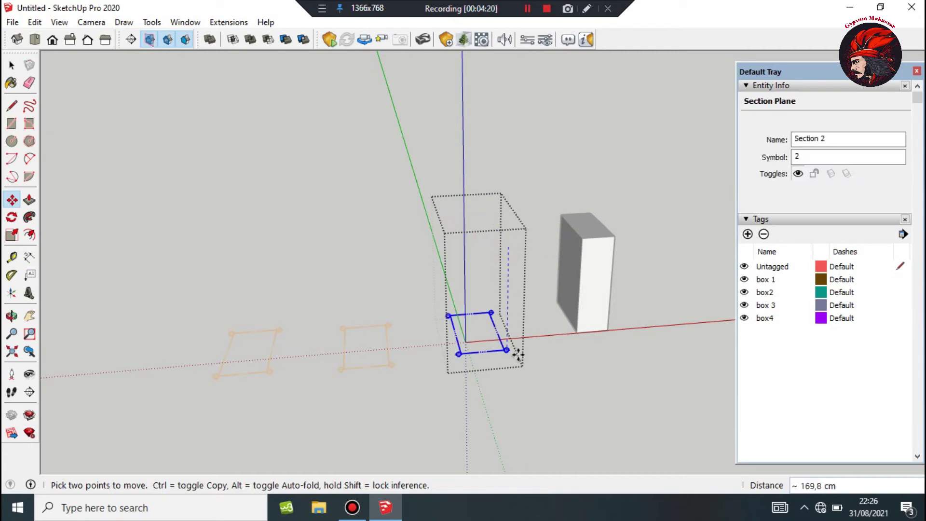
{"action": "left_click", "coordinate": [517, 355]}
{"action": "key", "text": "space"}
{"action": "left_click", "coordinate": [551, 376]}
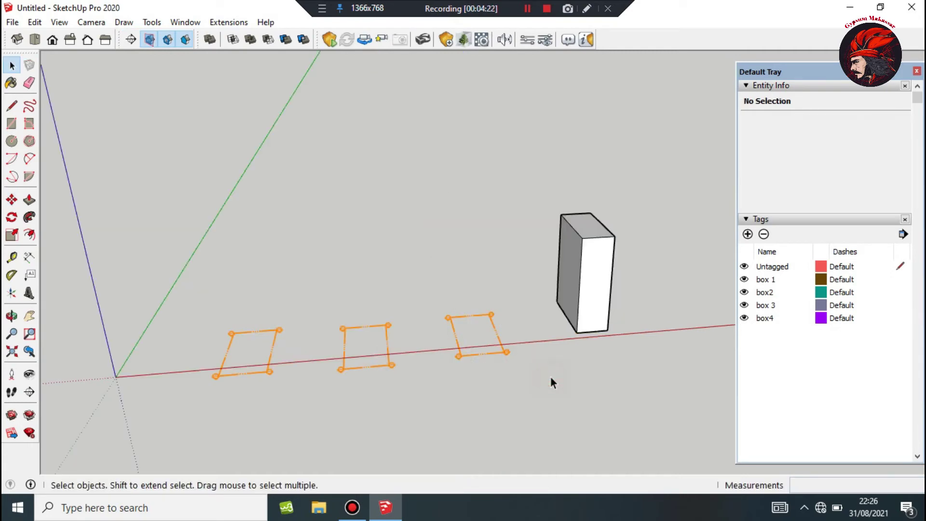
- Inside the box4 group, add a section plane on its top face and move it down to the base
{"action": "double_click", "coordinate": [585, 284]}
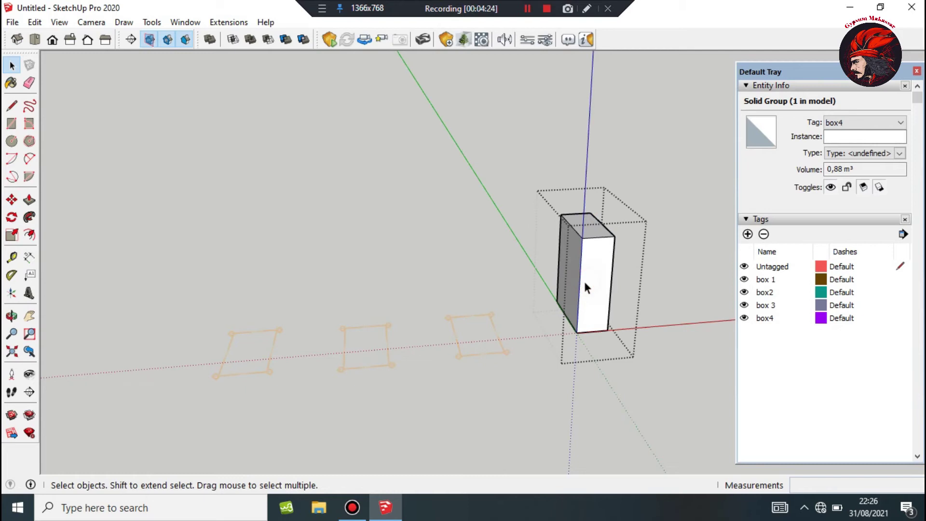
{"action": "left_click", "coordinate": [127, 39]}
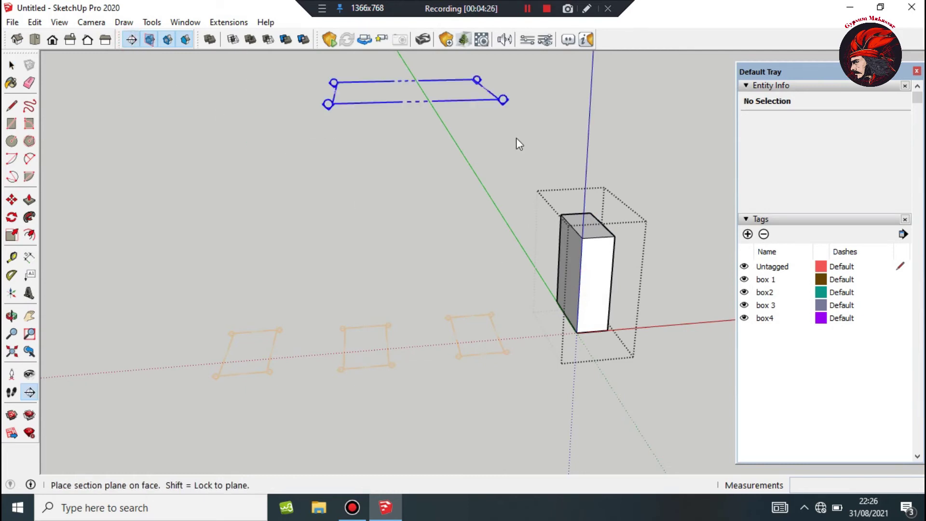
{"action": "left_click", "coordinate": [592, 228]}
{"action": "key", "text": "space"}
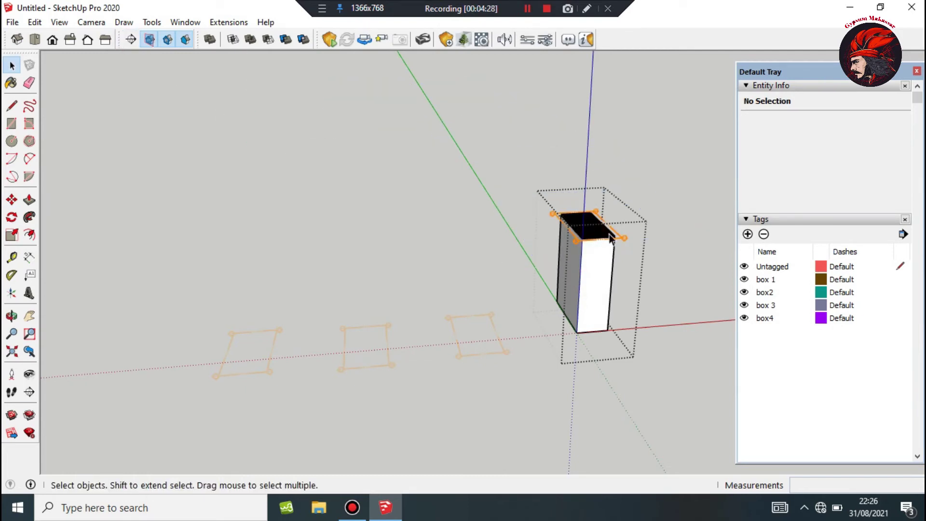
{"action": "key", "text": "m"}
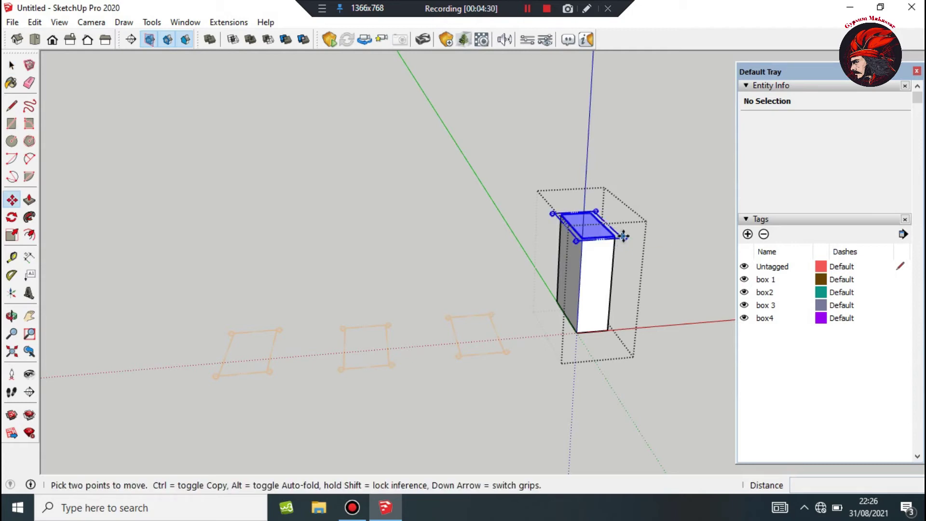
{"action": "left_click", "coordinate": [626, 340]}
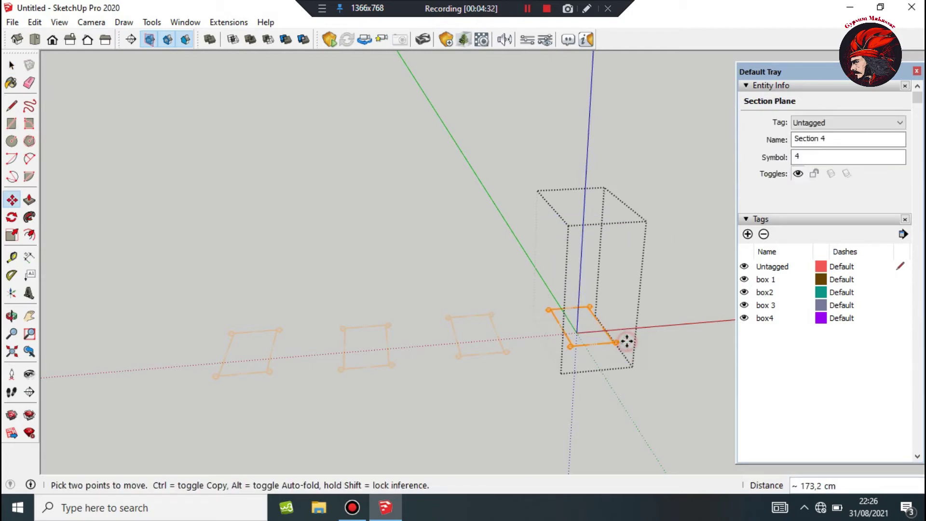
{"action": "key", "text": "space"}
{"action": "left_click", "coordinate": [655, 304]}
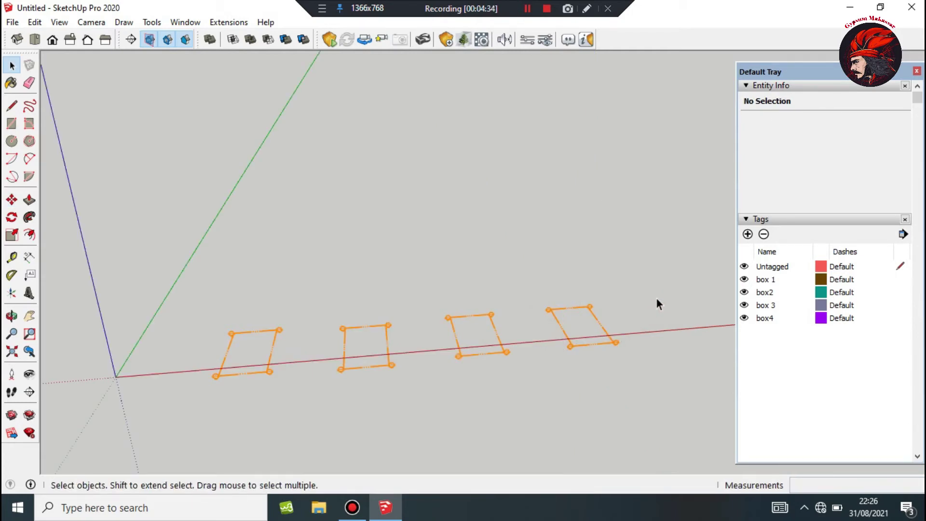
- Toggle section plane display off and on, then hide the box4, box 3, box2 and box 1 tags
{"action": "left_click", "coordinate": [148, 40]}
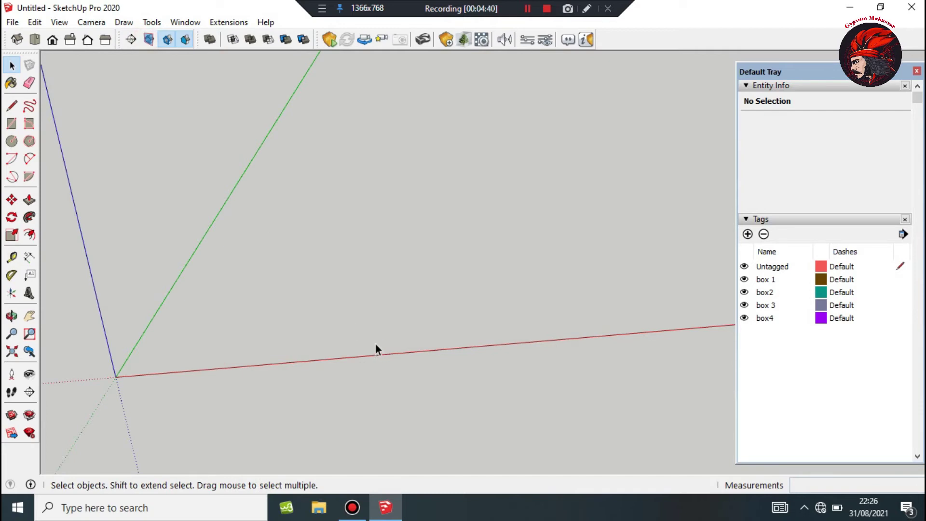
{"action": "left_click", "coordinate": [146, 42]}
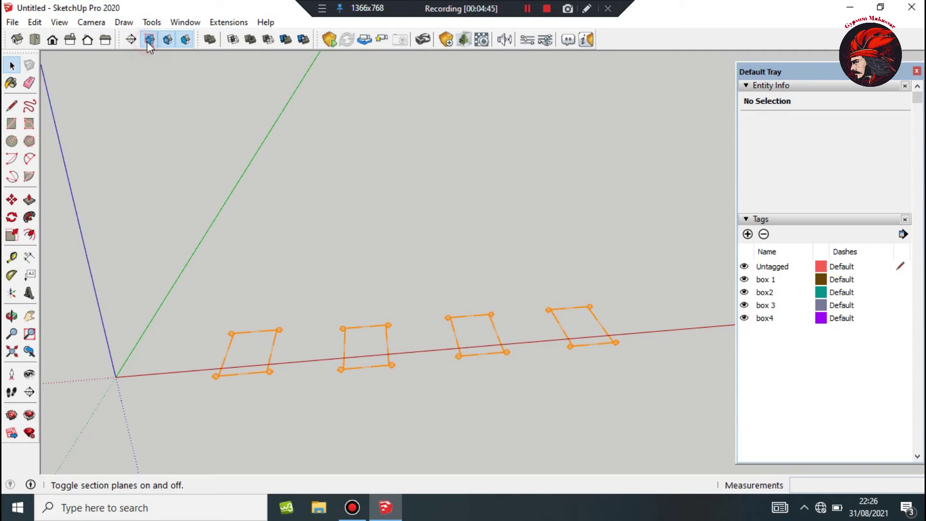
{"action": "left_click", "coordinate": [744, 318]}
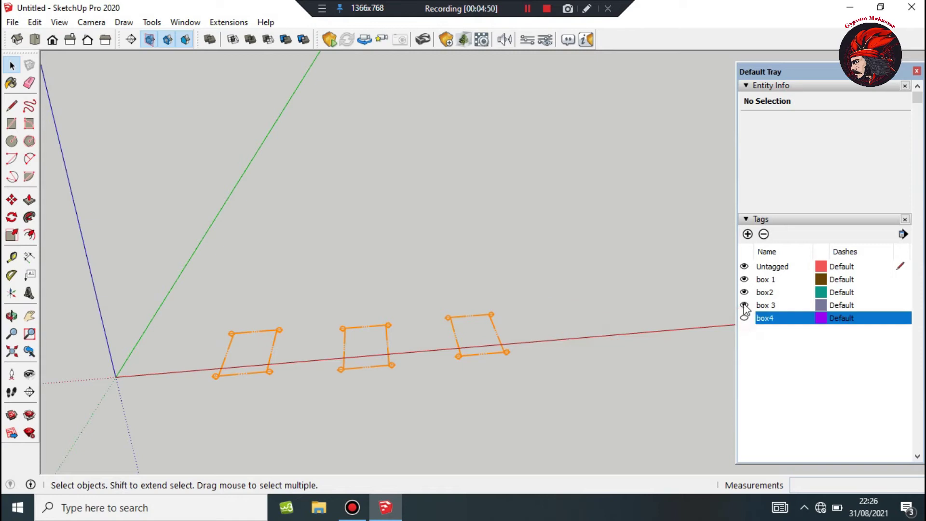
{"action": "left_click", "coordinate": [745, 292]}
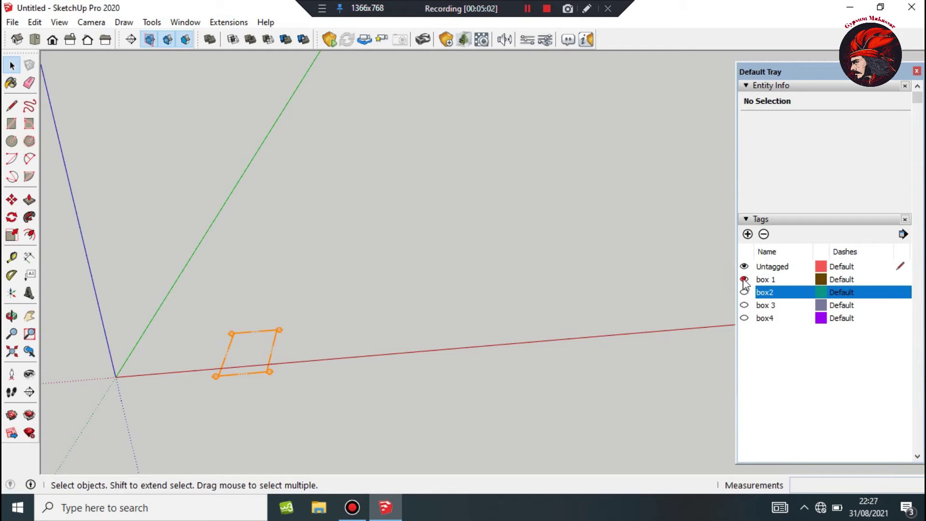
{"action": "left_click", "coordinate": [745, 280]}
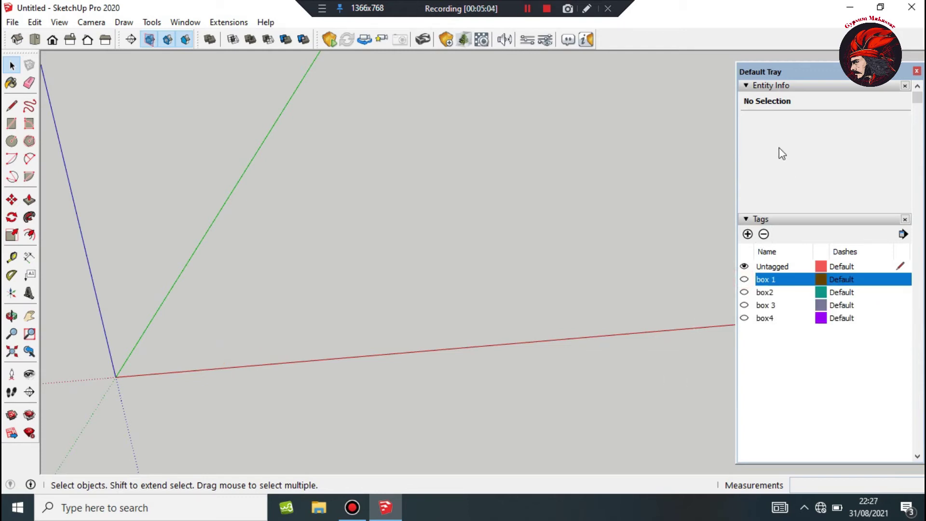
{"action": "left_click", "coordinate": [746, 85]}
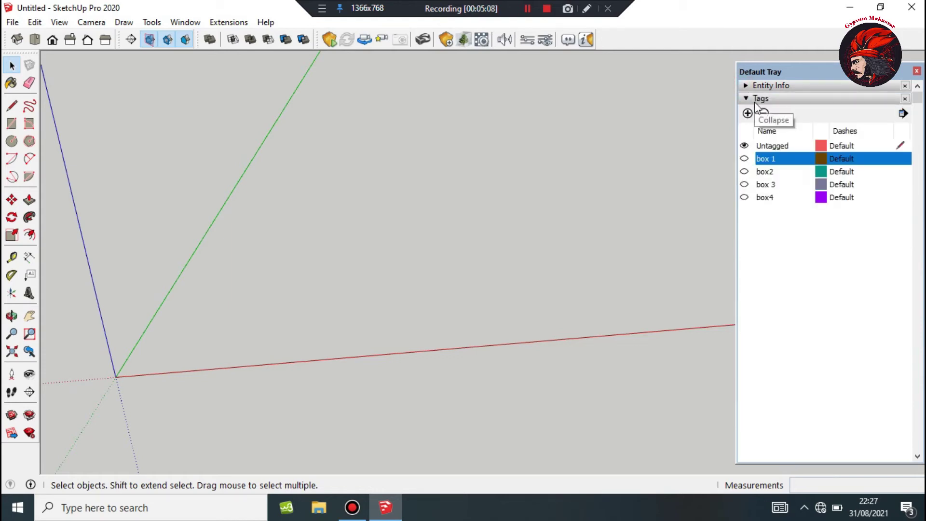
- Save the empty view with all box tags hidden as Scene 1
{"action": "scroll", "coordinate": [785, 221], "scroll_direction": "down", "scroll_amount": 3}
{"action": "scroll", "coordinate": [786, 222], "scroll_direction": "down", "scroll_amount": 5}
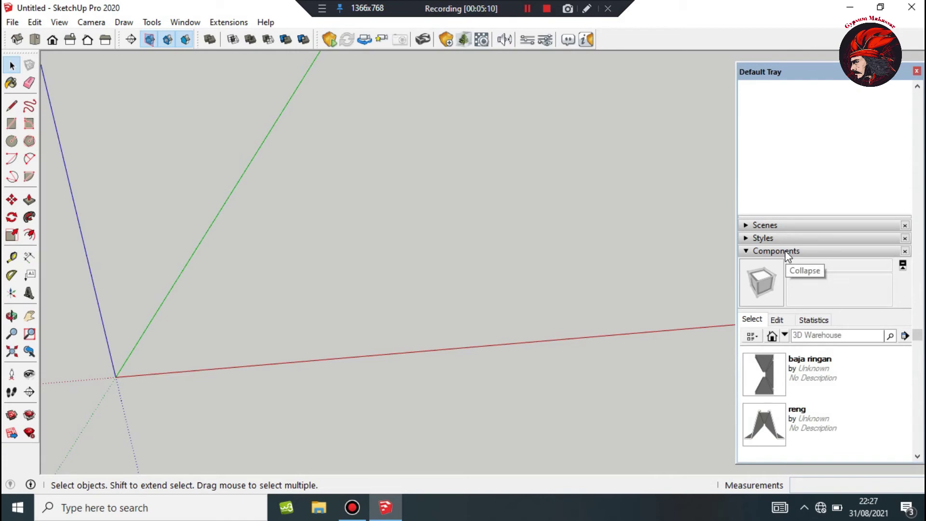
{"action": "left_click", "coordinate": [767, 226]}
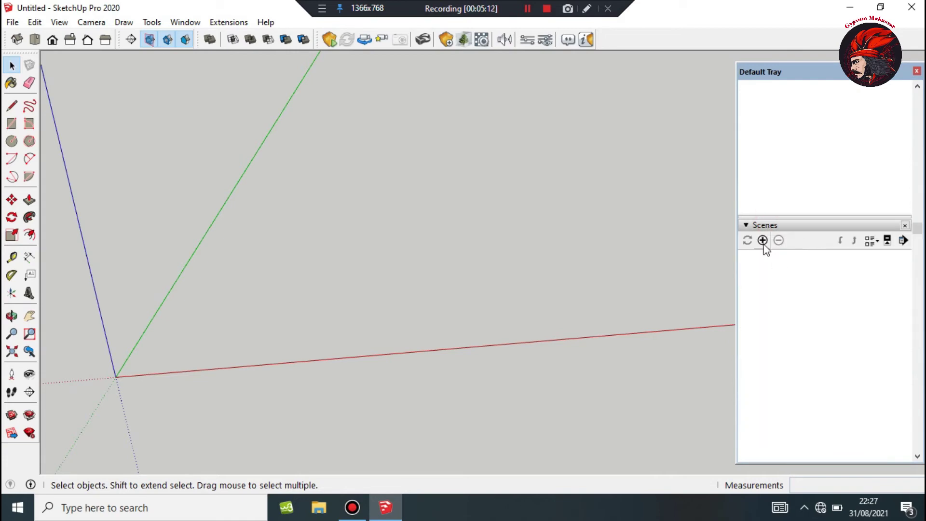
{"action": "left_click", "coordinate": [763, 241]}
{"action": "left_click", "coordinate": [846, 326]}
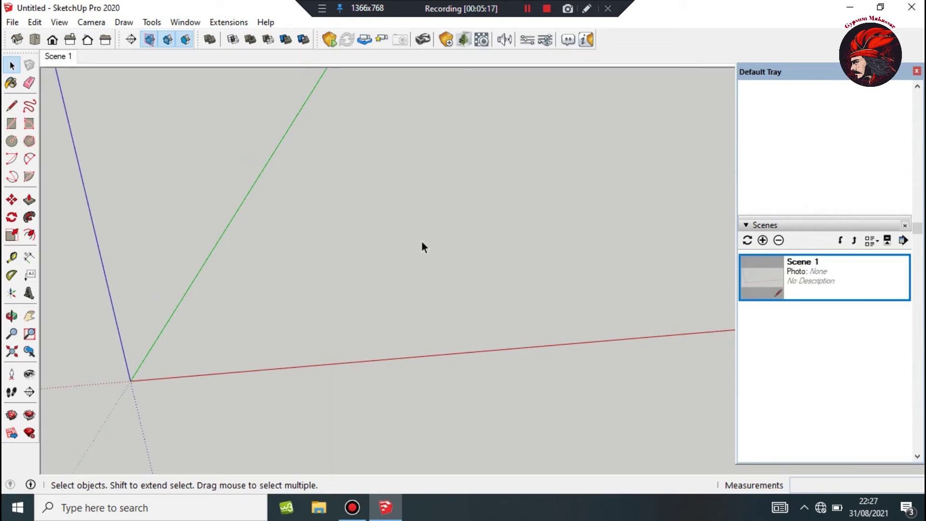
- Resize the tray so the Tags list and Scenes list are both visible
{"action": "scroll", "coordinate": [874, 172], "scroll_direction": "up", "scroll_amount": 2}
{"action": "scroll", "coordinate": [868, 172], "scroll_direction": "up", "scroll_amount": 5}
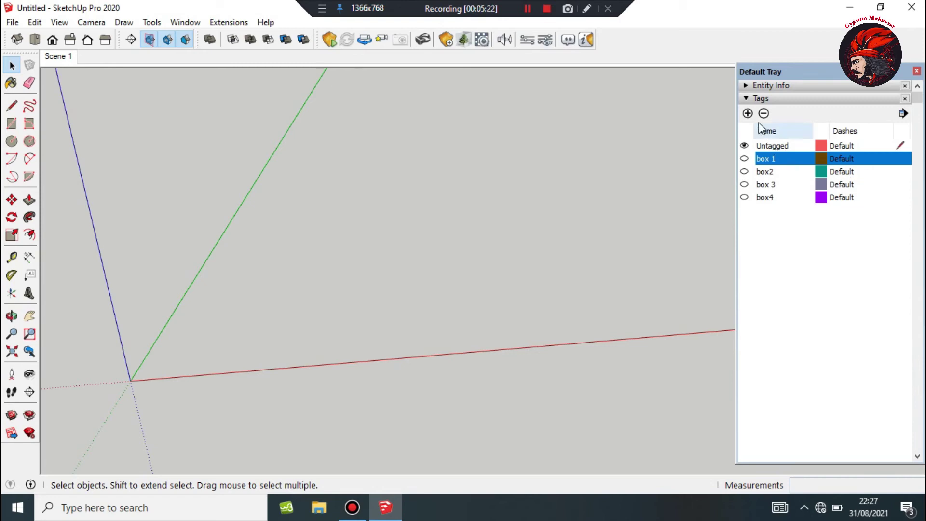
{"action": "scroll", "coordinate": [806, 202], "scroll_direction": "down", "scroll_amount": 5}
{"action": "left_click_drag", "start_coordinate": [834, 379], "coordinate": [823, 170]}
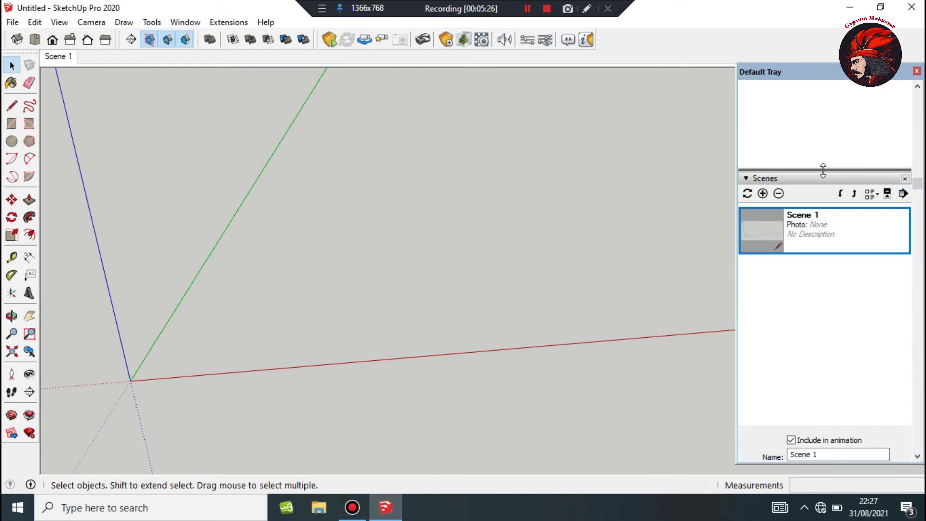
{"action": "scroll", "coordinate": [807, 138], "scroll_direction": "up", "scroll_amount": 4}
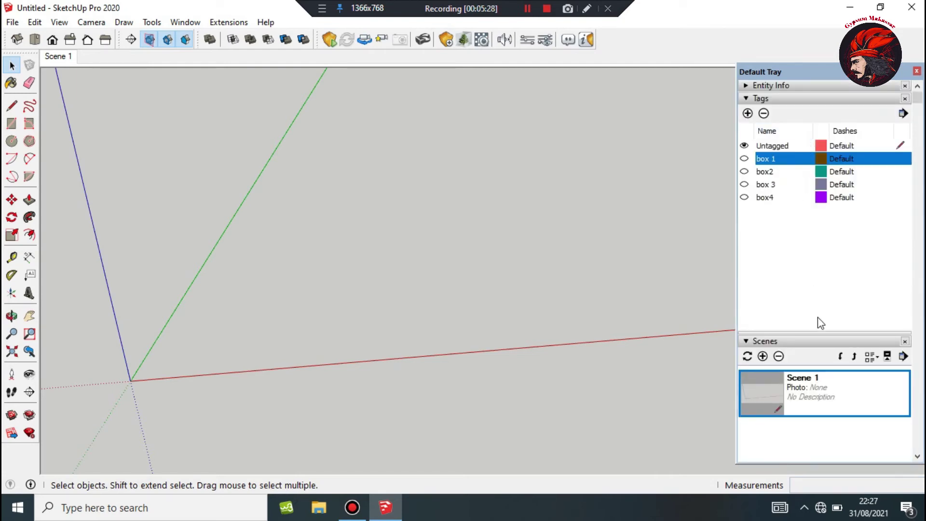
{"action": "left_click_drag", "start_coordinate": [819, 333], "coordinate": [817, 266]}
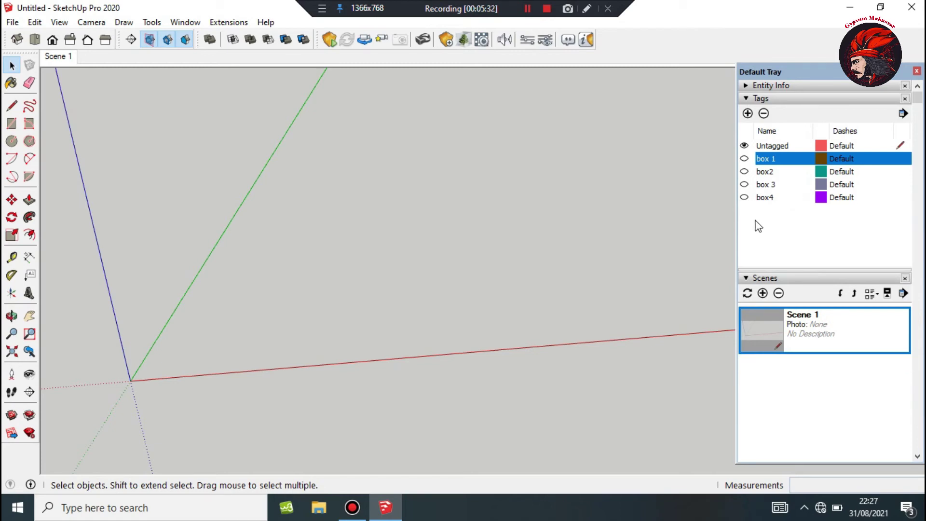
- Show the box 1 tag and move its section plane up near the box's top
{"action": "left_click", "coordinate": [744, 159]}
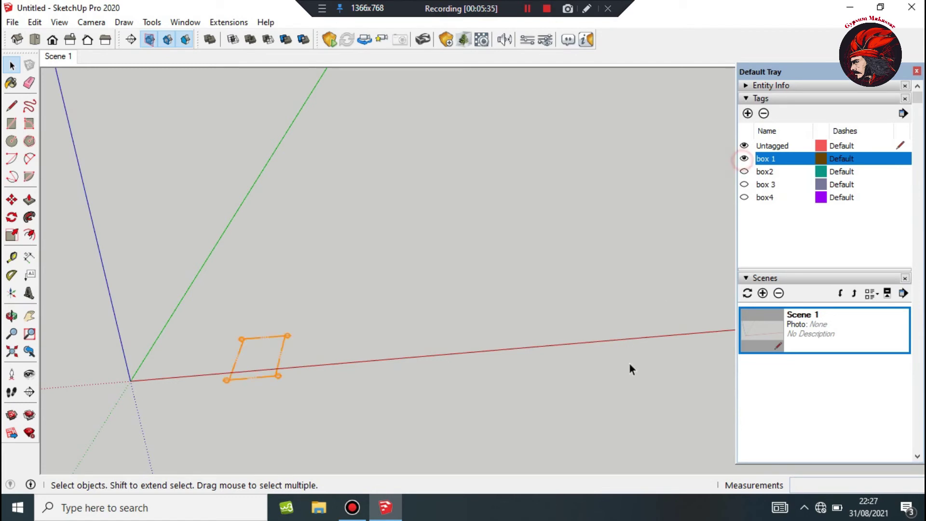
{"action": "double_click", "coordinate": [265, 369]}
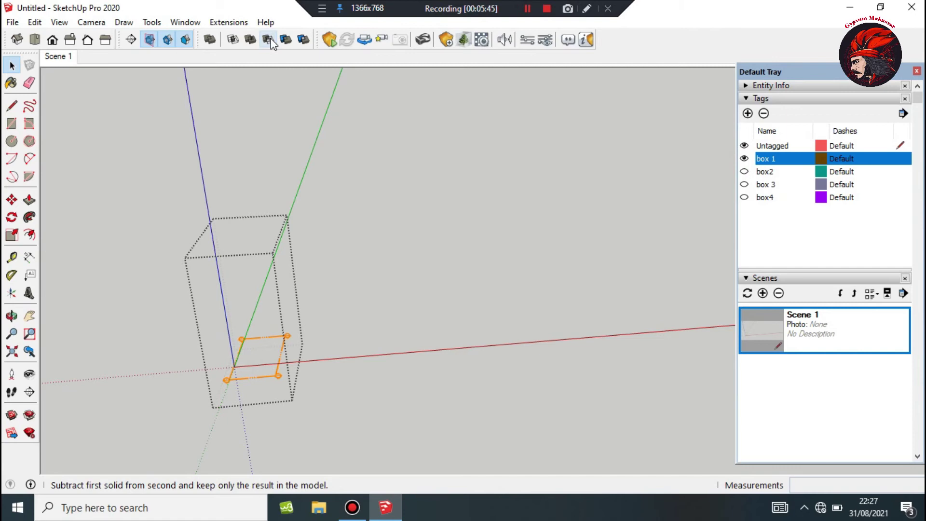
{"action": "left_click", "coordinate": [131, 40]}
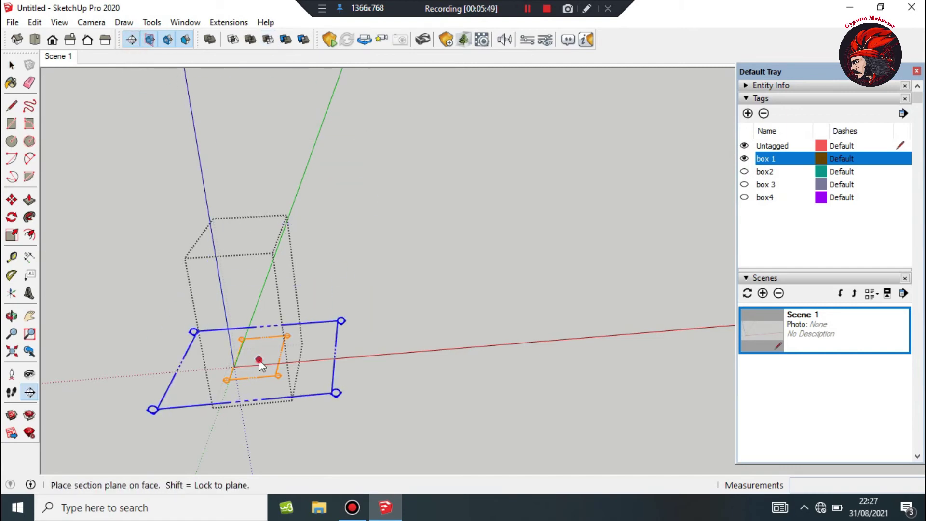
{"action": "key", "text": "space"}
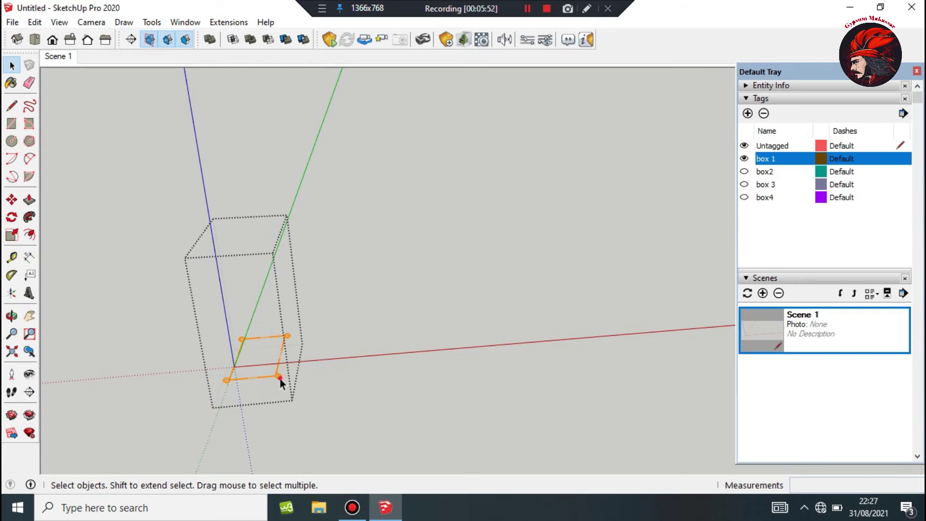
{"action": "left_click", "coordinate": [276, 375]}
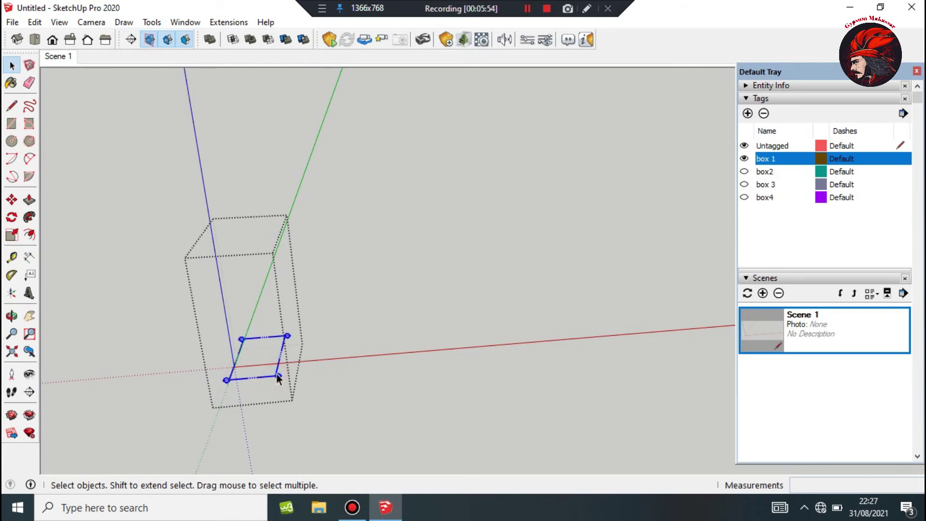
{"action": "key", "text": "m"}
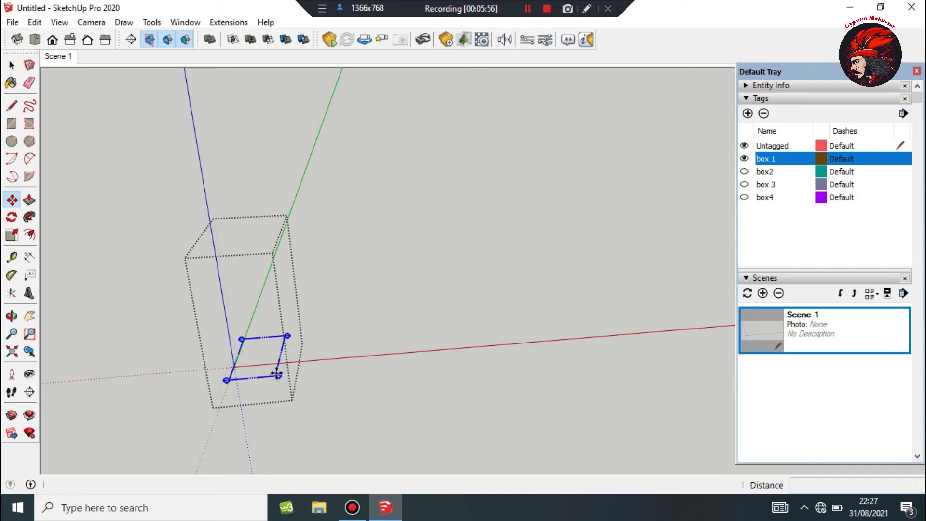
{"action": "left_click", "coordinate": [277, 374]}
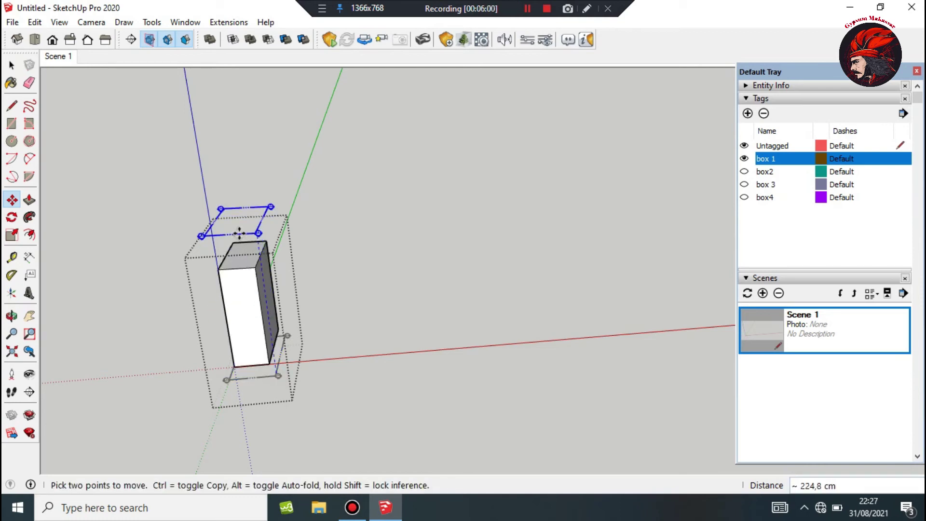
{"action": "left_click", "coordinate": [239, 237]}
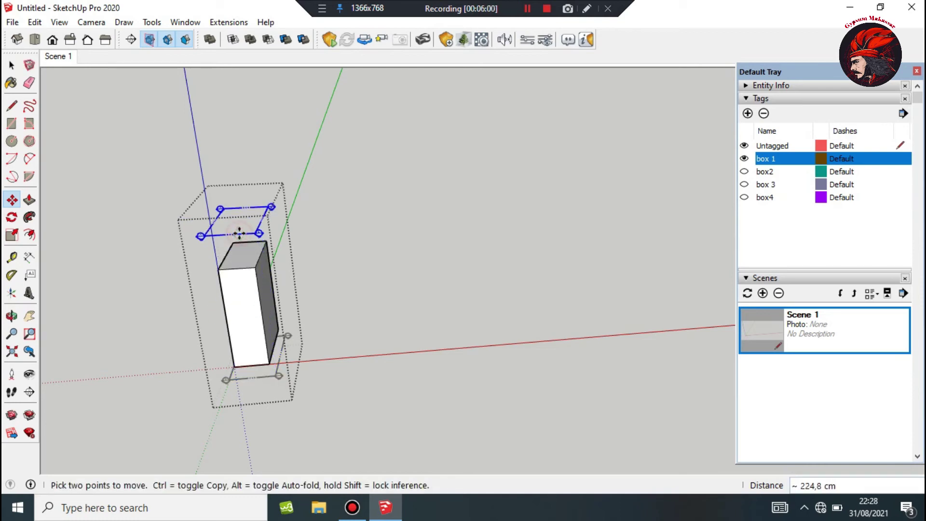
{"action": "key", "text": "space"}
{"action": "left_click", "coordinate": [363, 274]}
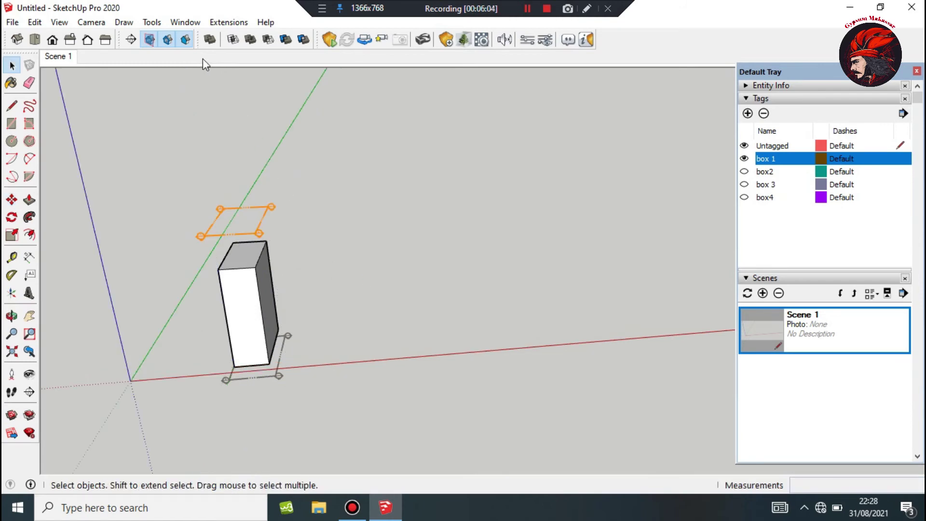
- Hide section plane display, save the view as Scene 2, and show the box2 tag
{"action": "left_click", "coordinate": [154, 41]}
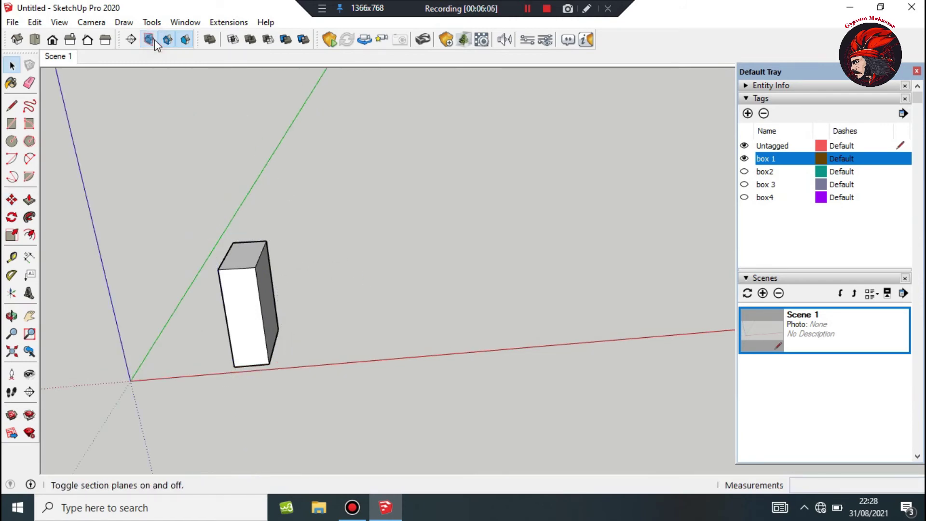
{"action": "left_click", "coordinate": [763, 293]}
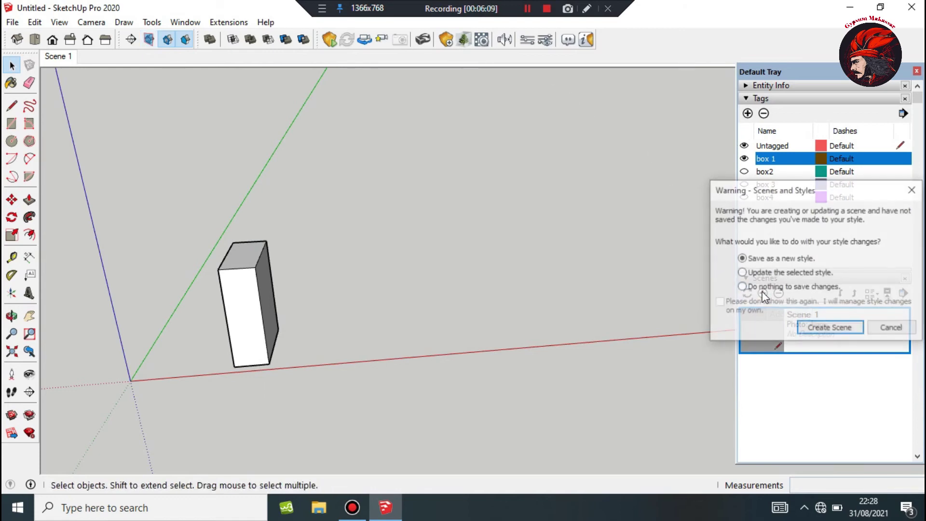
{"action": "left_click", "coordinate": [813, 333]}
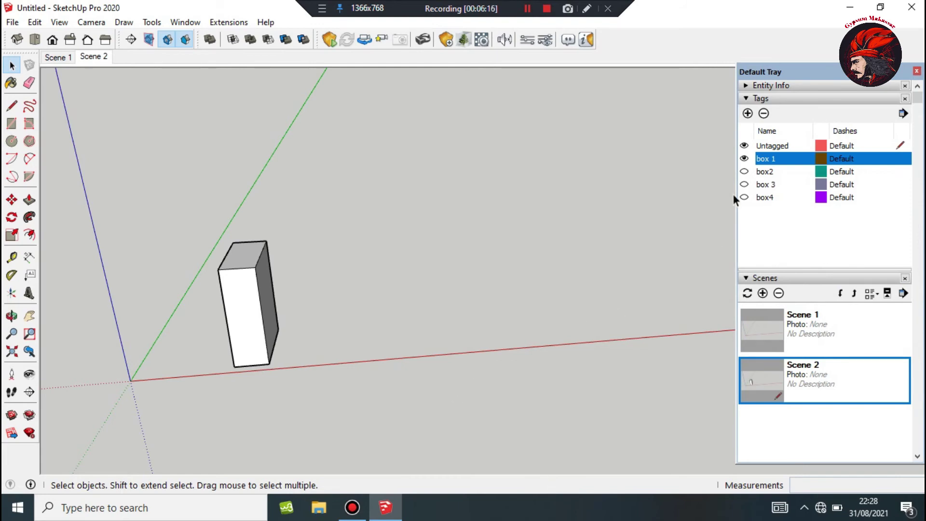
{"action": "left_click", "coordinate": [744, 171]}
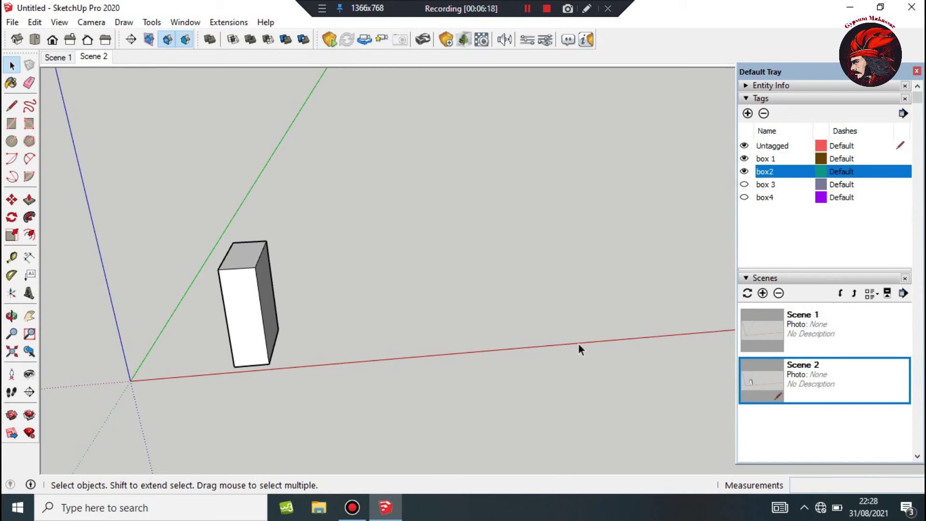
- Show section planes and move box2's section plane up near the box's top
{"action": "left_click", "coordinate": [150, 39]}
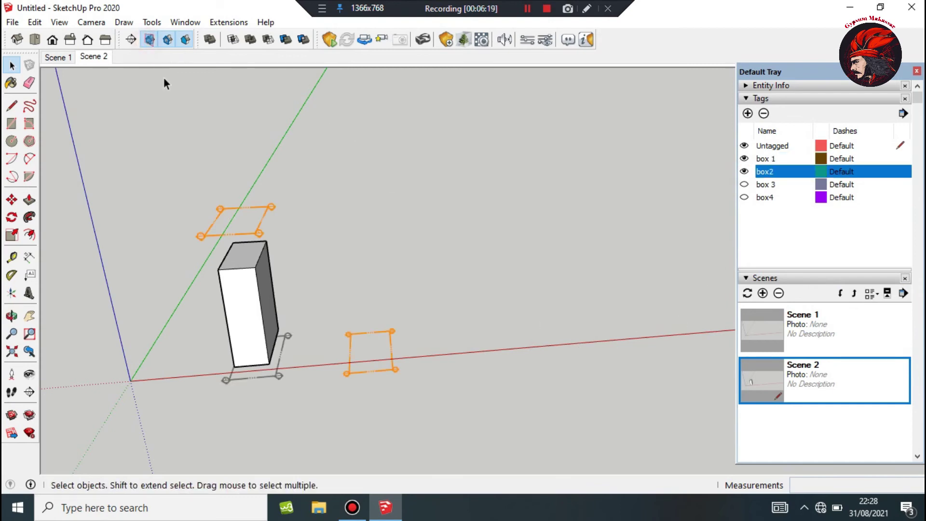
{"action": "double_click", "coordinate": [383, 356]}
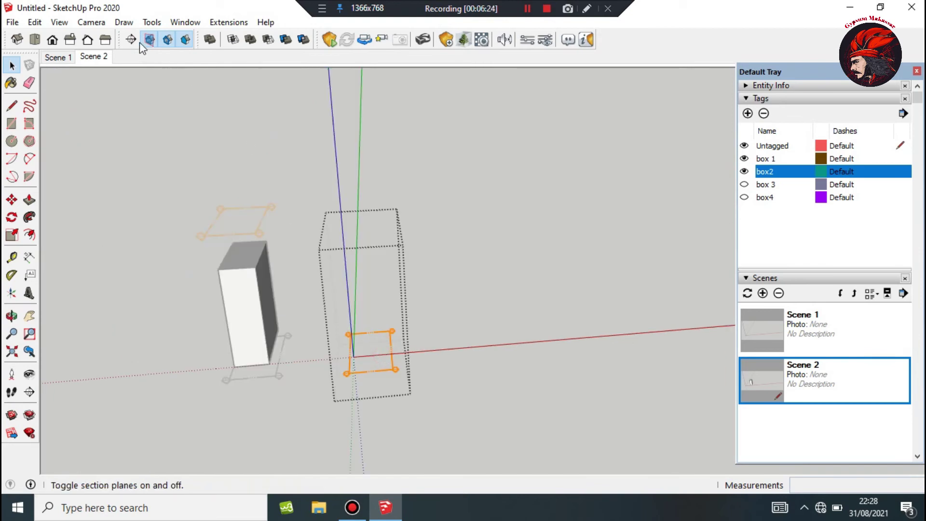
{"action": "left_click", "coordinate": [131, 39]}
{"action": "key", "text": "space"}
{"action": "left_click", "coordinate": [397, 371]}
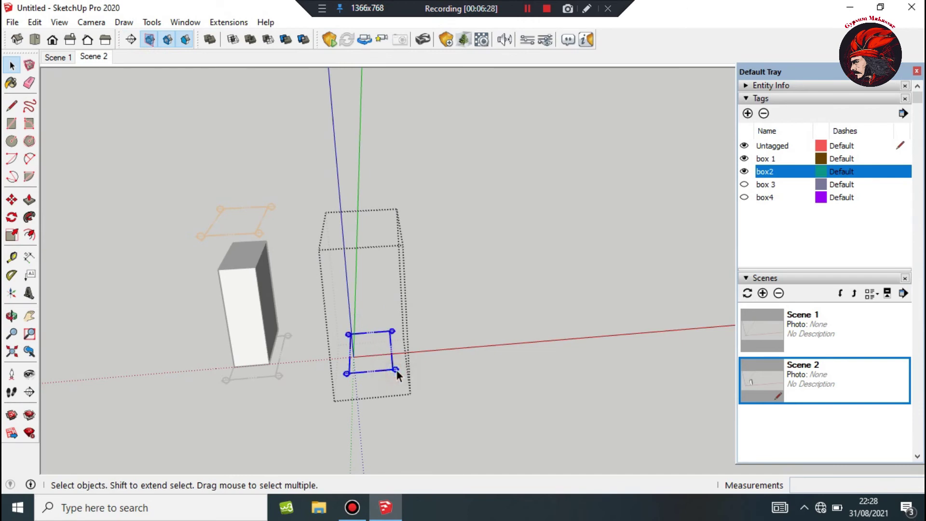
{"action": "key", "text": "m"}
{"action": "left_click", "coordinate": [397, 371]}
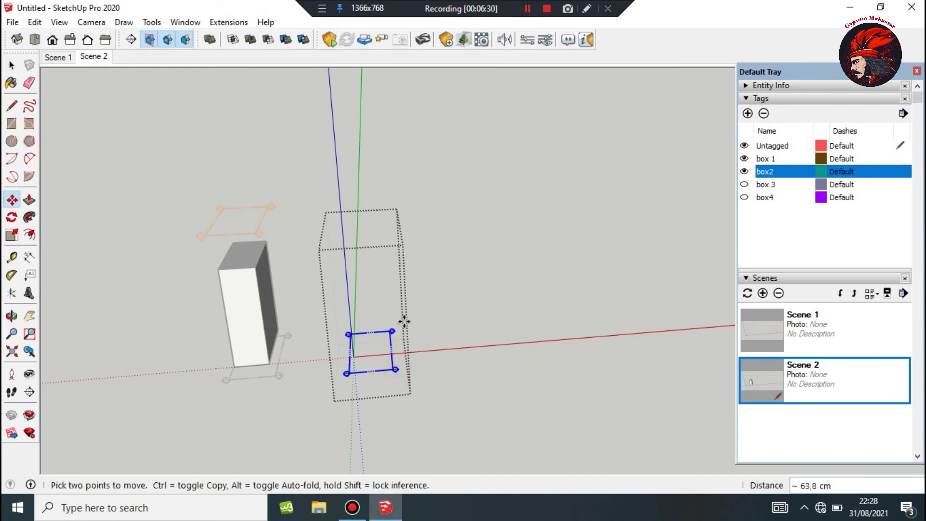
{"action": "left_click", "coordinate": [387, 231]}
{"action": "key", "text": "space"}
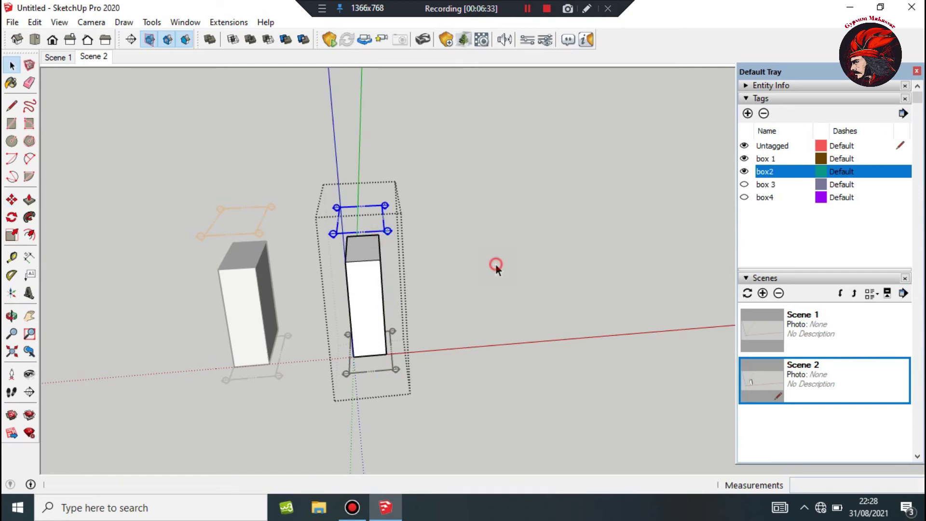
{"action": "left_click", "coordinate": [496, 264]}
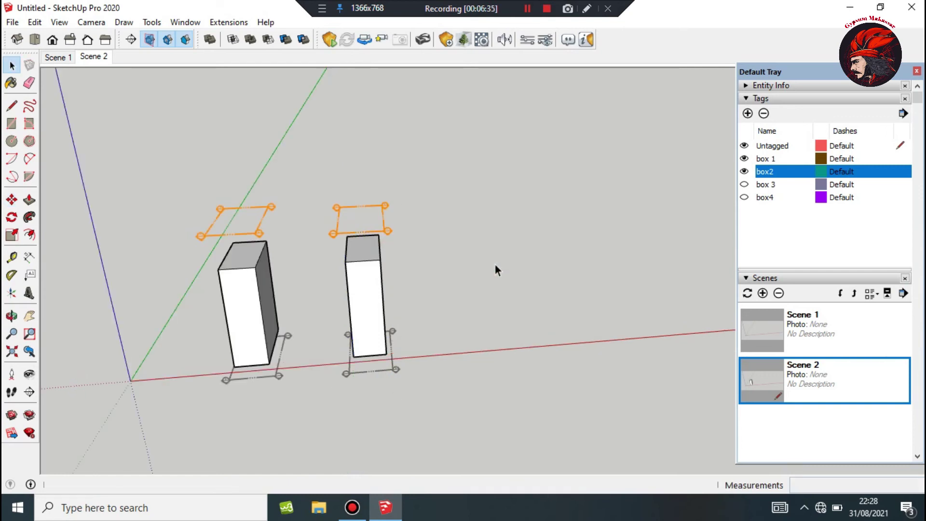
- Hide section plane display, save the view as Scene 3, and show the box 3 tag
{"action": "left_click", "coordinate": [150, 40]}
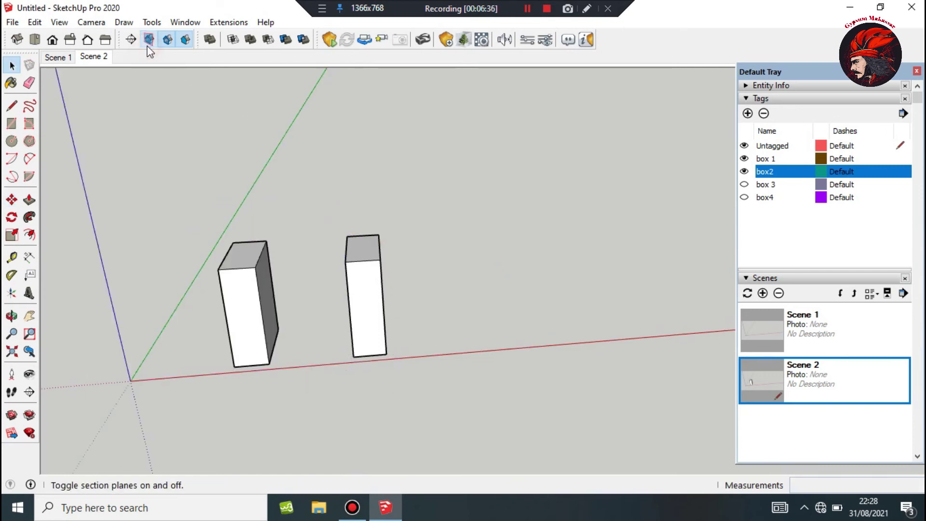
{"action": "left_click", "coordinate": [763, 293]}
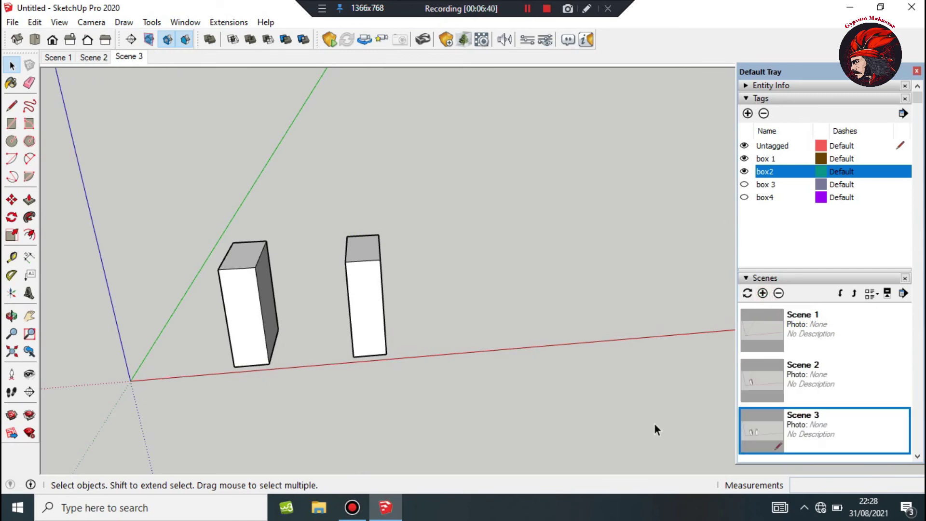
{"action": "left_click", "coordinate": [745, 185]}
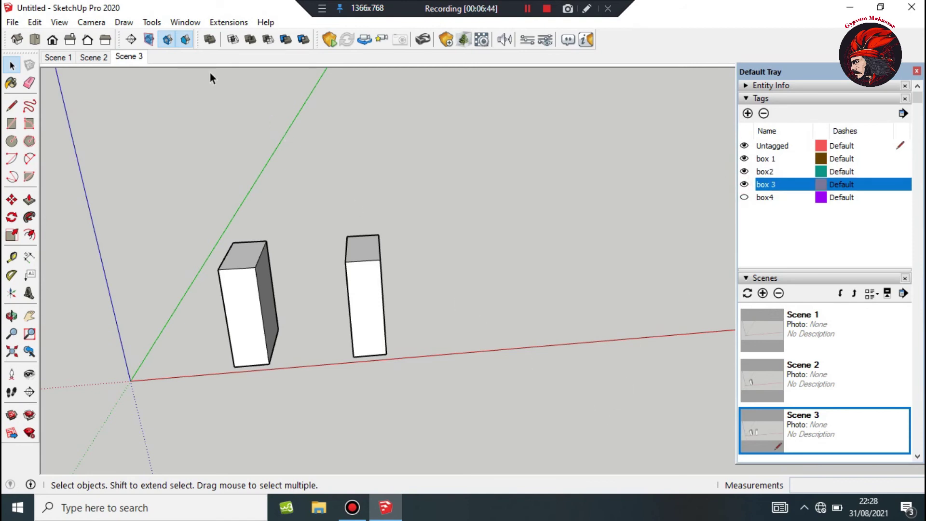
- Show section planes and move box 3's section plane to just above its top
{"action": "left_click", "coordinate": [147, 41]}
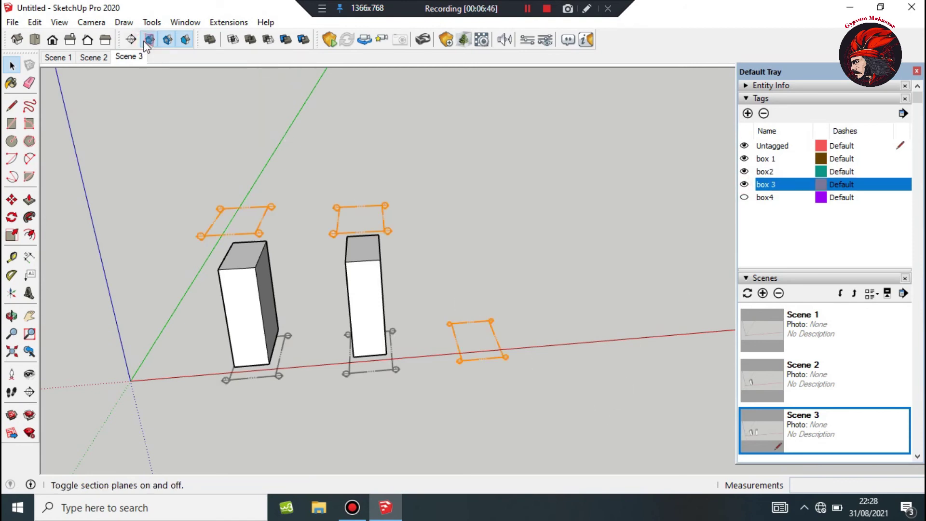
{"action": "left_click", "coordinate": [491, 336]}
{"action": "double_click", "coordinate": [491, 336]}
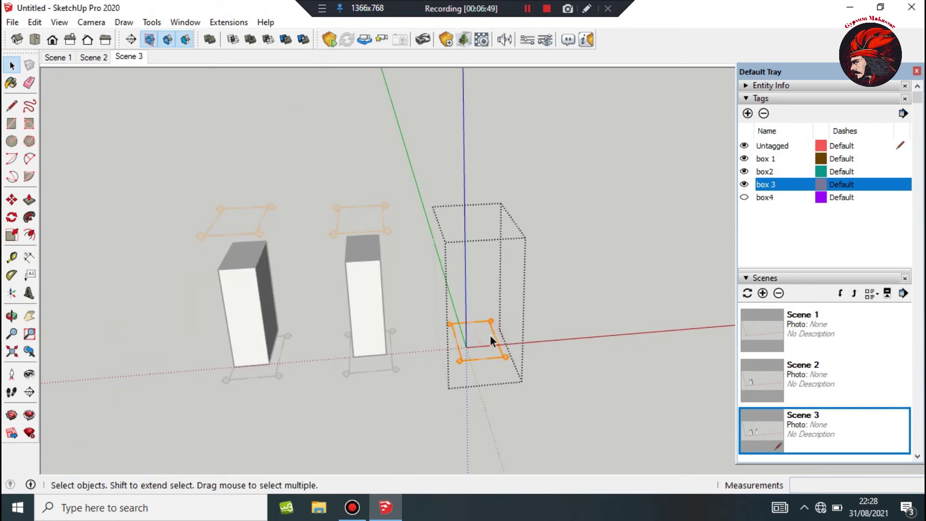
{"action": "left_click", "coordinate": [129, 42]}
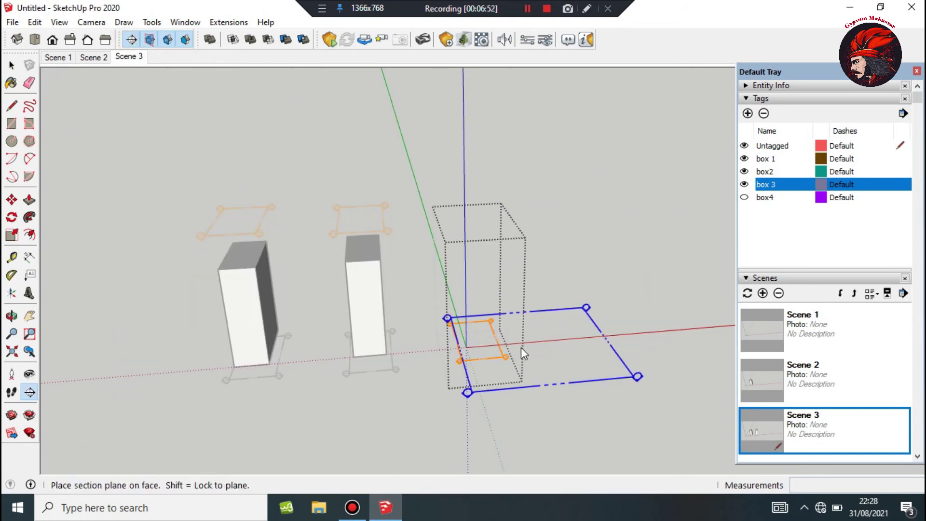
{"action": "key", "text": "space"}
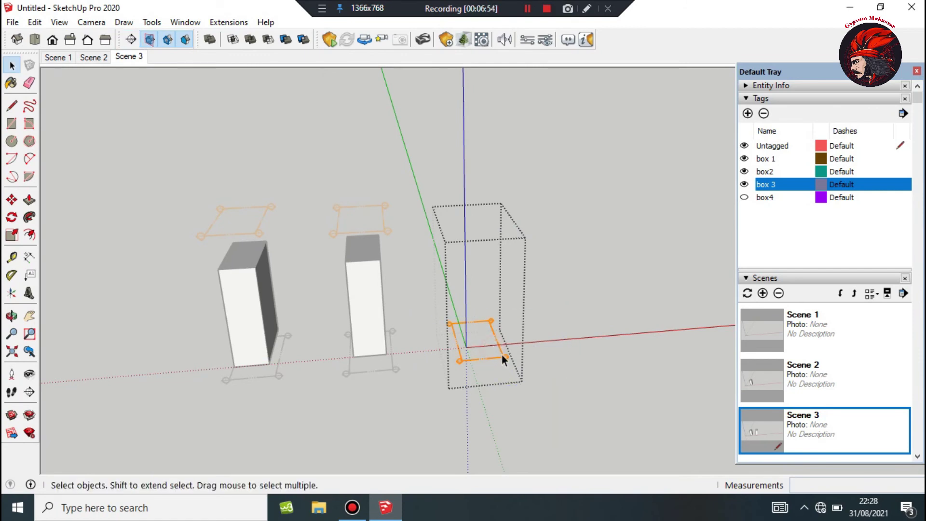
{"action": "left_click", "coordinate": [505, 357]}
{"action": "key", "text": "m"}
{"action": "left_click_drag", "start_coordinate": [501, 296], "coordinate": [502, 225]}
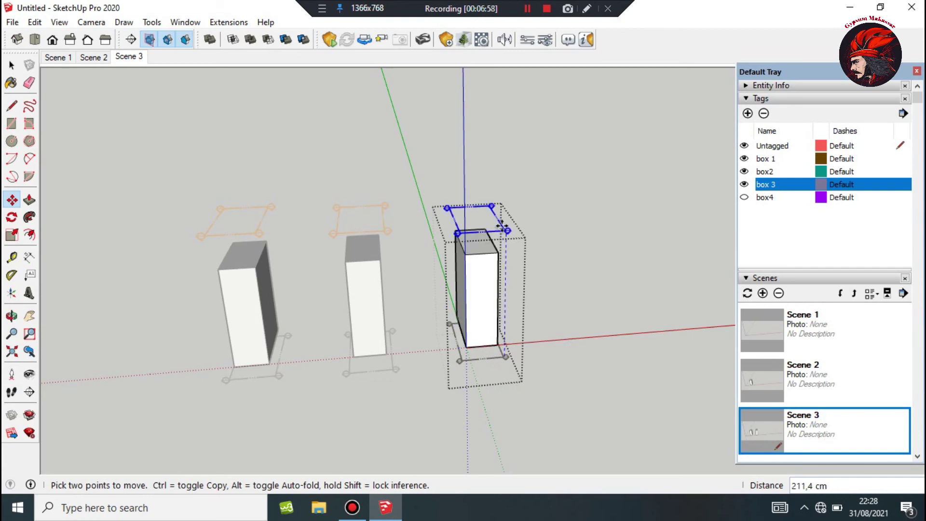
{"action": "left_click", "coordinate": [502, 219]}
{"action": "key", "text": "space"}
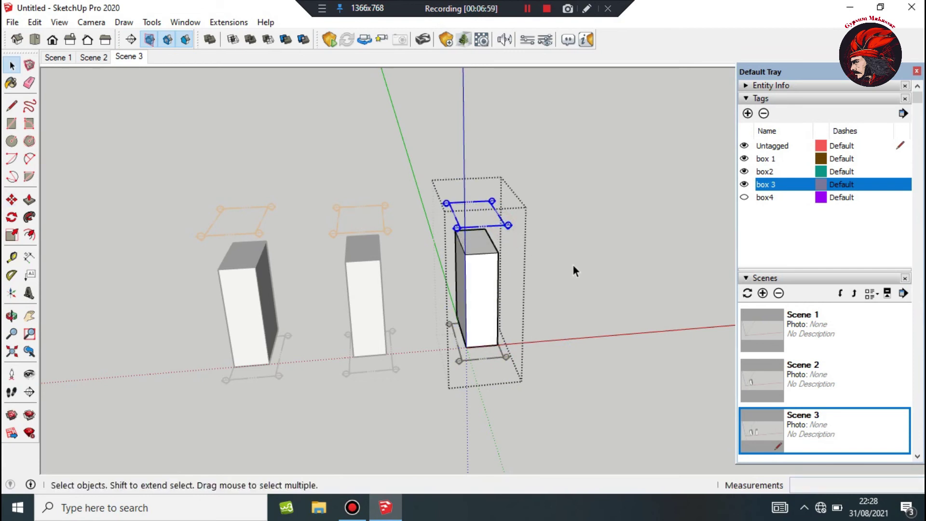
- Exit box 3's group, hide section plane display, and save the view as Scene 4
{"action": "left_click", "coordinate": [574, 262]}
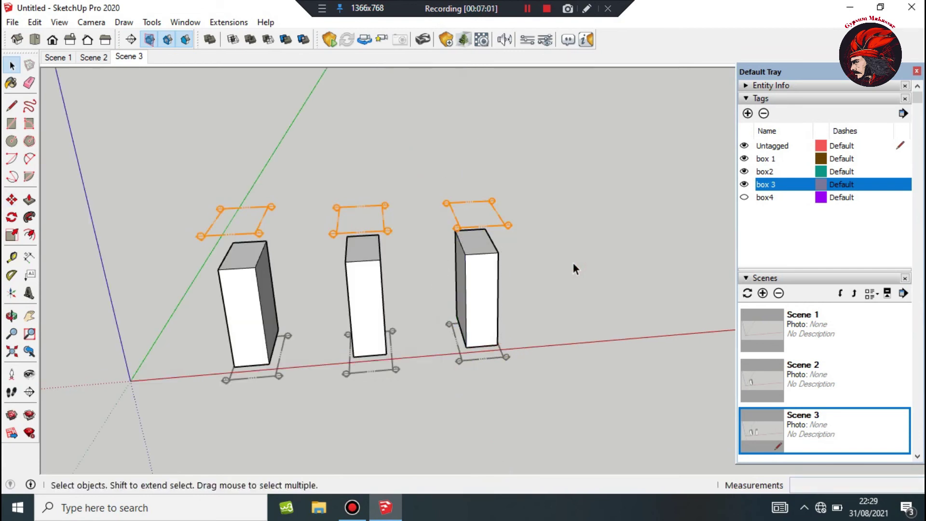
{"action": "left_click", "coordinate": [150, 40]}
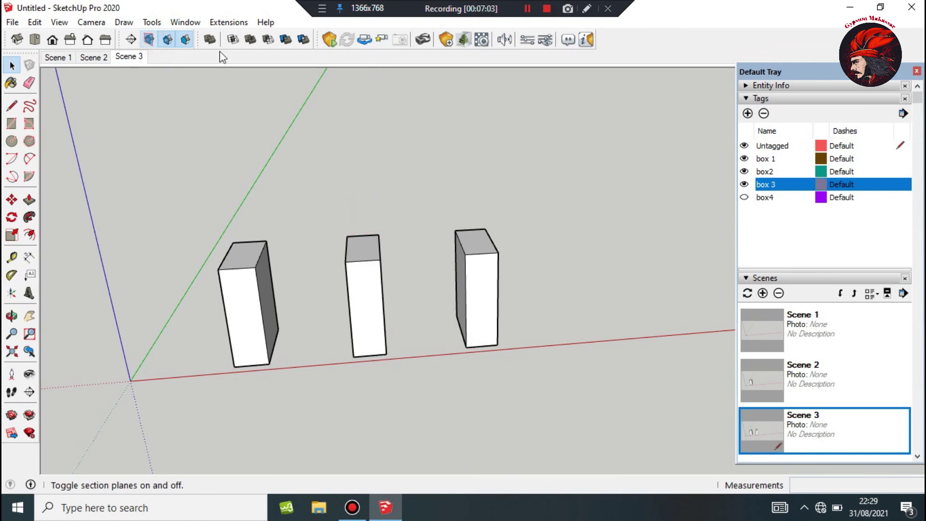
{"action": "left_click", "coordinate": [762, 293]}
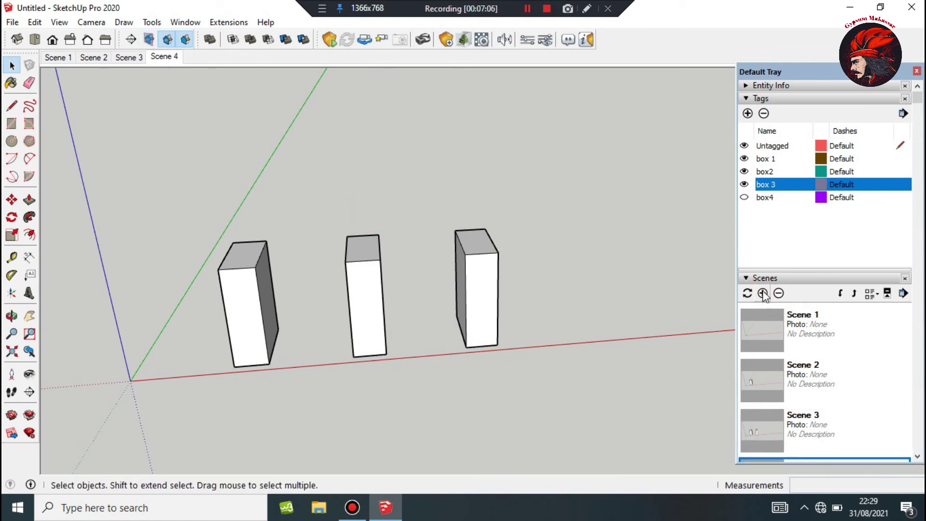
- Turn on the box4 tag and section plane display, then open box4's group
{"action": "left_click", "coordinate": [744, 198]}
{"action": "left_click", "coordinate": [149, 44]}
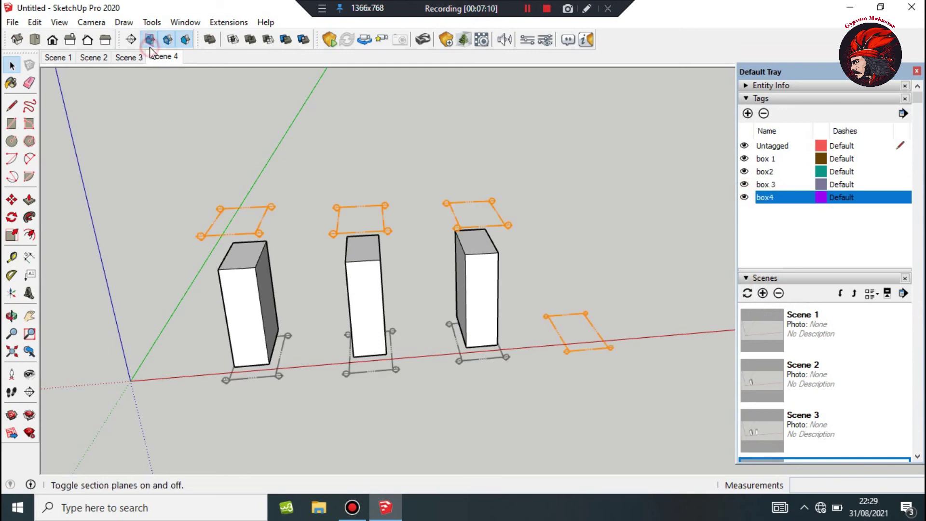
{"action": "left_click", "coordinate": [581, 328]}
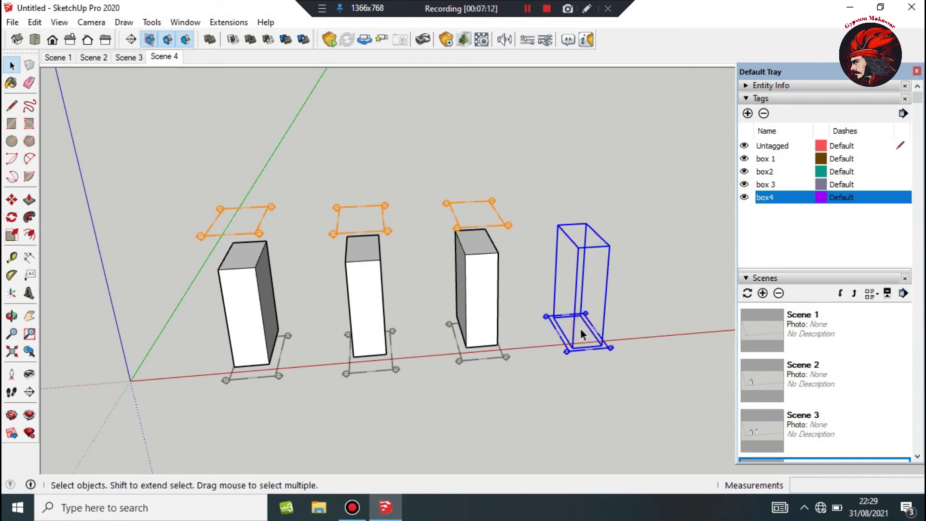
{"action": "double_click", "coordinate": [580, 328]}
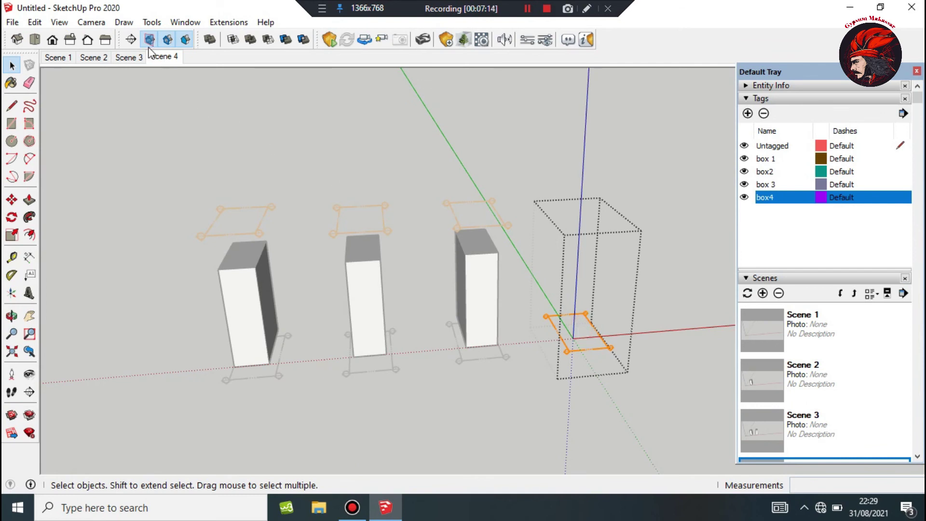
- Raise box4's section plane above its top, exit the group, and hide section planes
{"action": "left_click", "coordinate": [130, 39]}
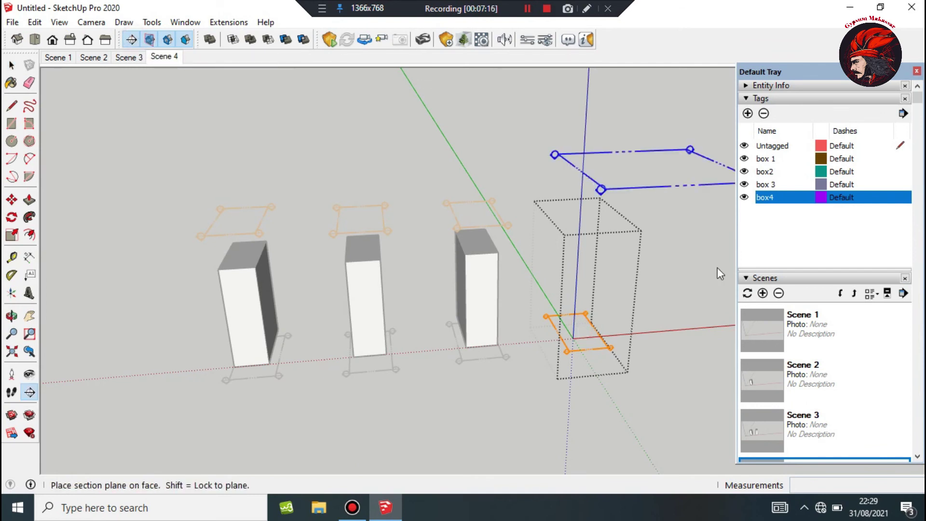
{"action": "key", "text": "space"}
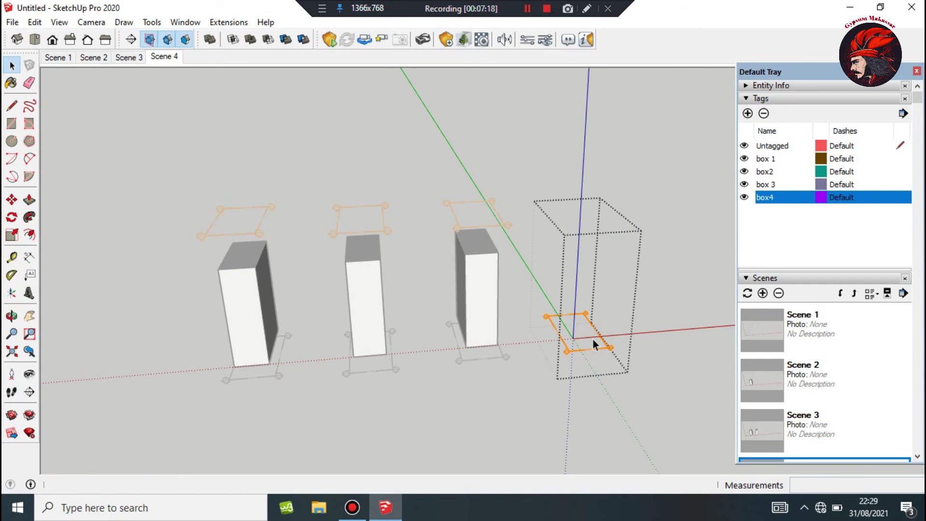
{"action": "key", "text": "m"}
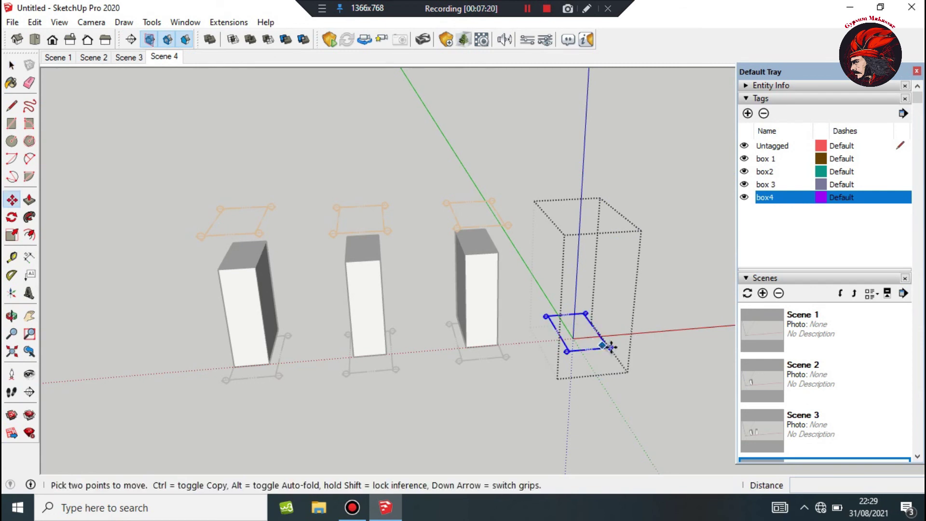
{"action": "left_click", "coordinate": [610, 344]}
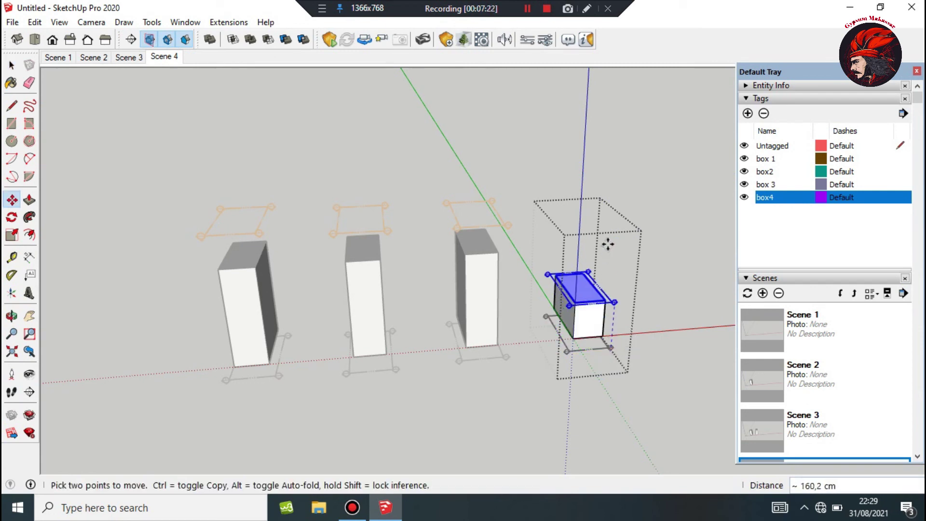
{"action": "left_click", "coordinate": [611, 215]}
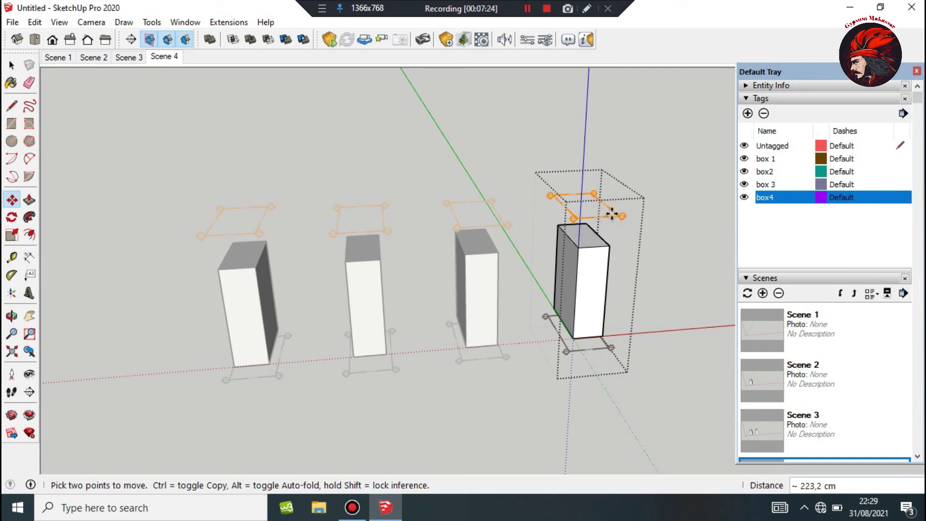
{"action": "key", "text": "space"}
{"action": "left_click", "coordinate": [655, 160]}
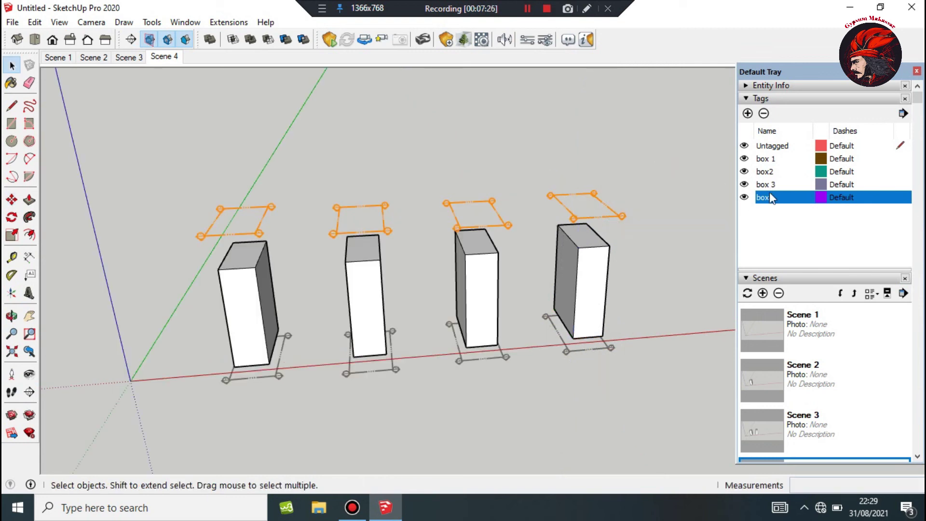
{"action": "left_click", "coordinate": [154, 44]}
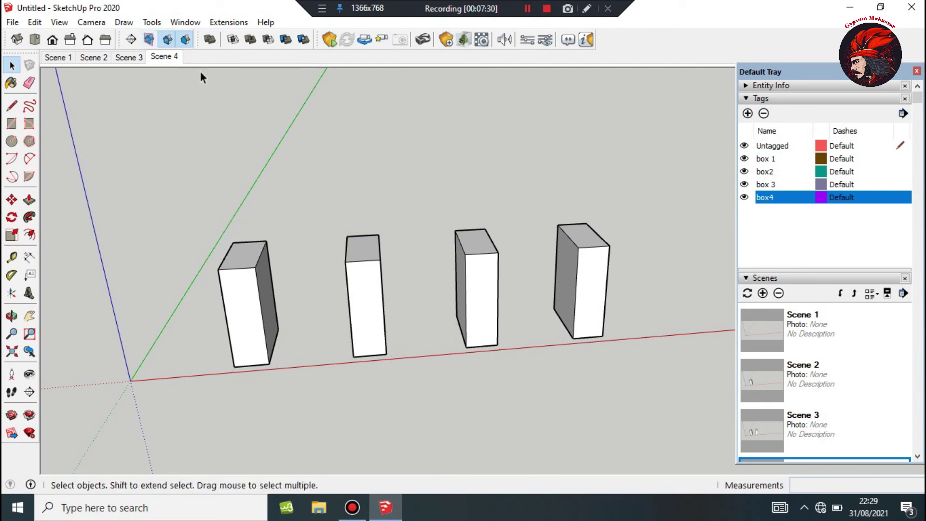
- Save the view as Scene 5, then play the scenes animation and stop it
{"action": "left_click", "coordinate": [763, 293]}
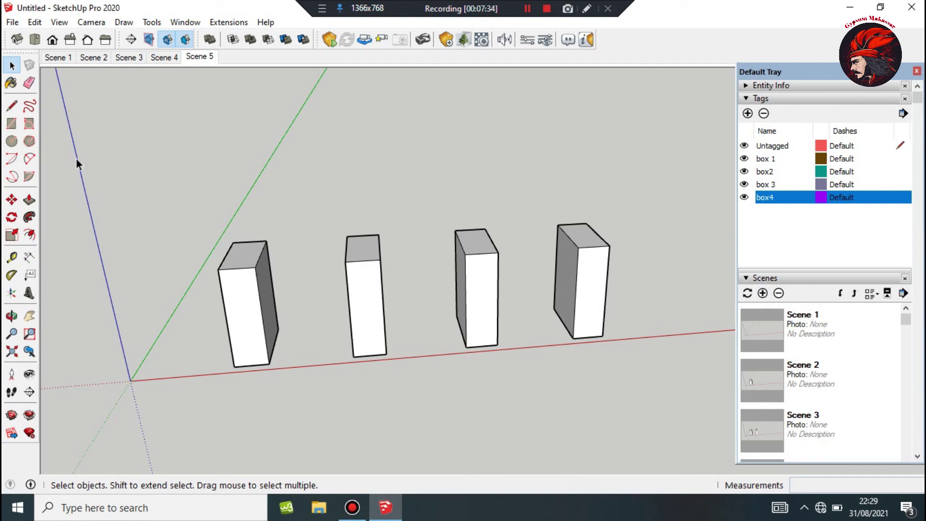
{"action": "left_click", "coordinate": [59, 23]}
{"action": "mouse_move", "coordinate": [89, 265]}
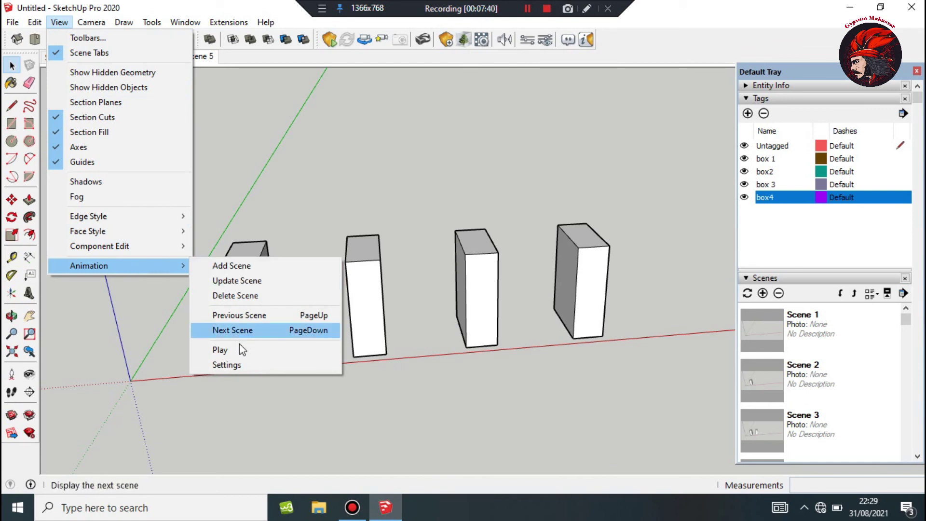
{"action": "left_click", "coordinate": [239, 348]}
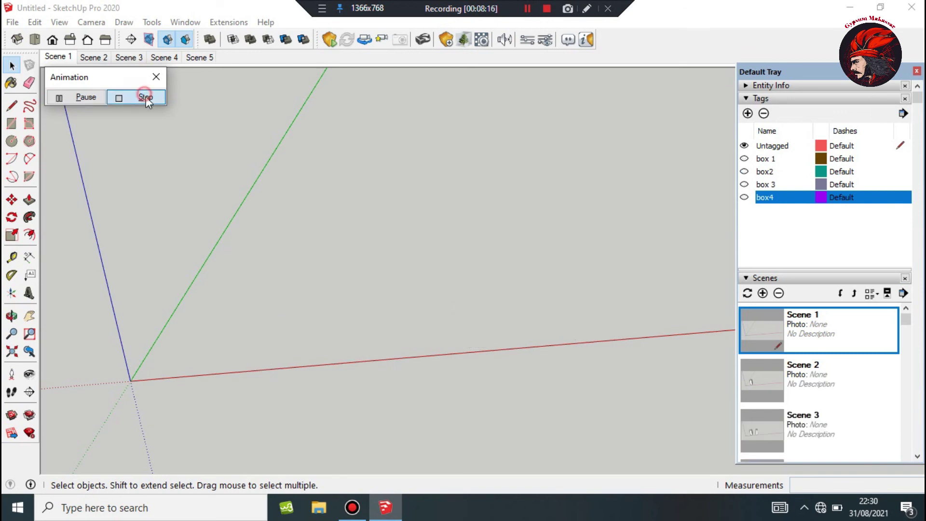
{"action": "left_click", "coordinate": [145, 97]}
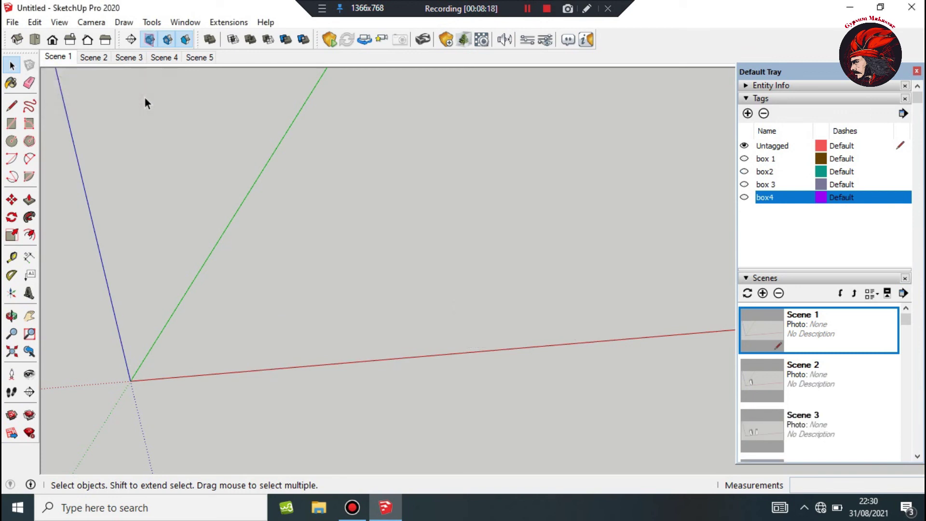